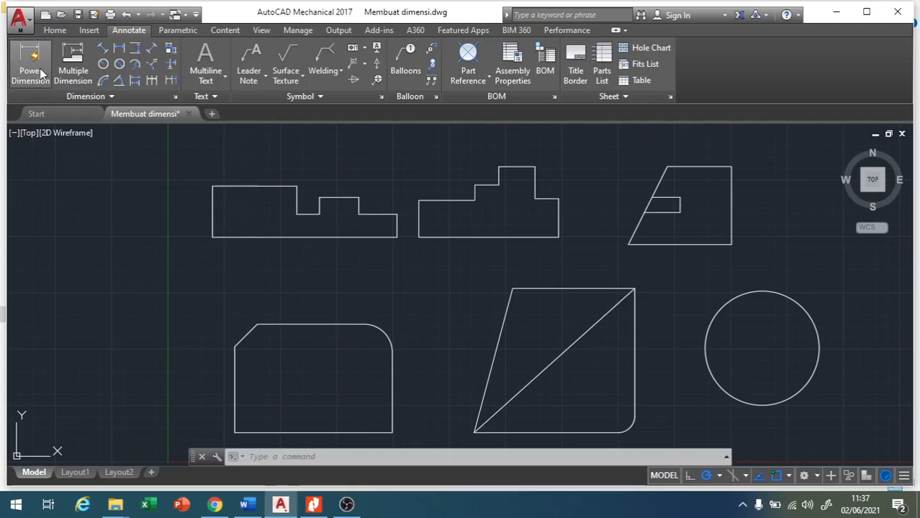
Add a horizontal Power Dimension along the full bottom edge of the first stepped profile, placed below it.
click(30, 65)
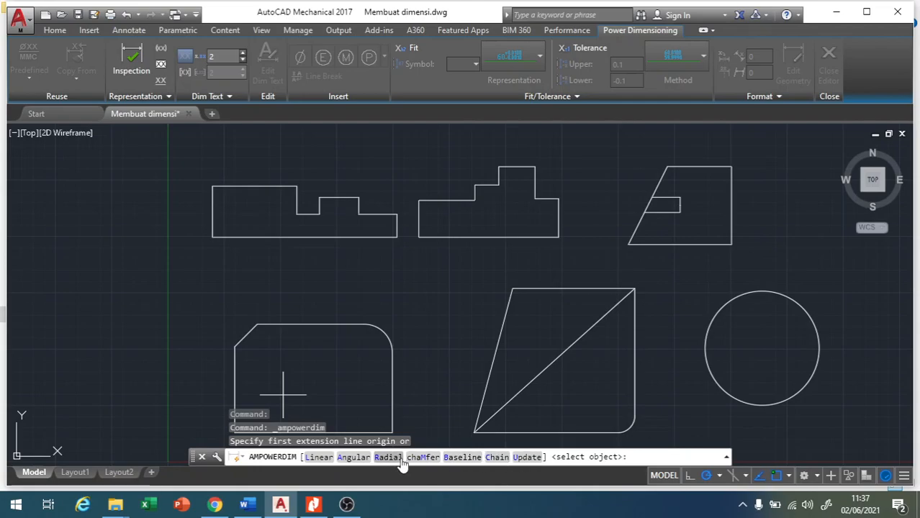
click(319, 458)
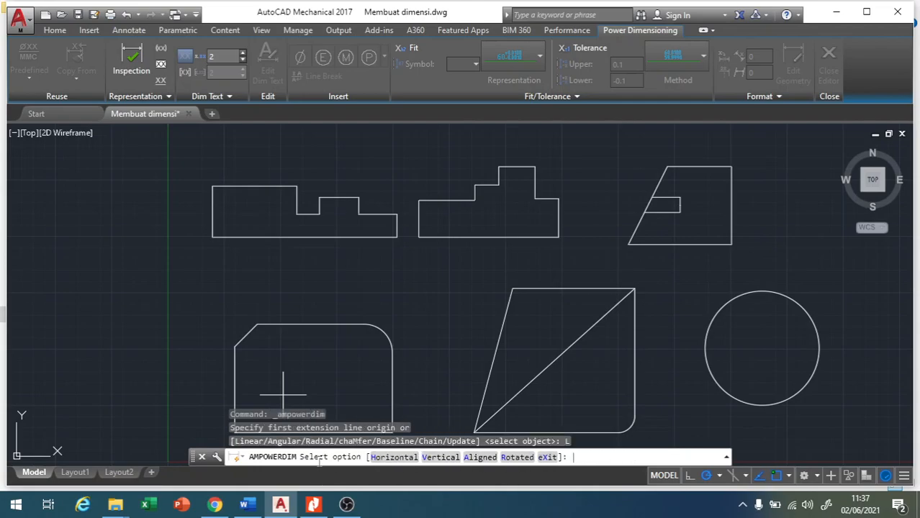
click(392, 458)
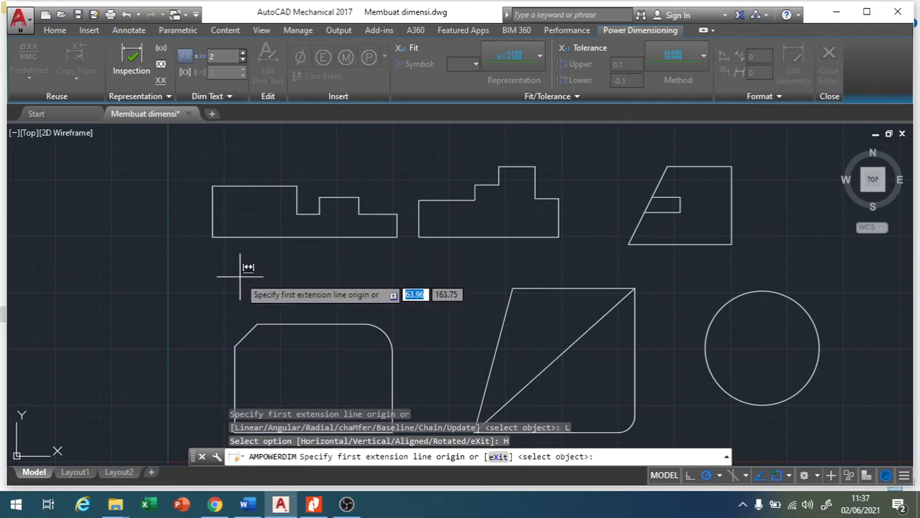
click(212, 237)
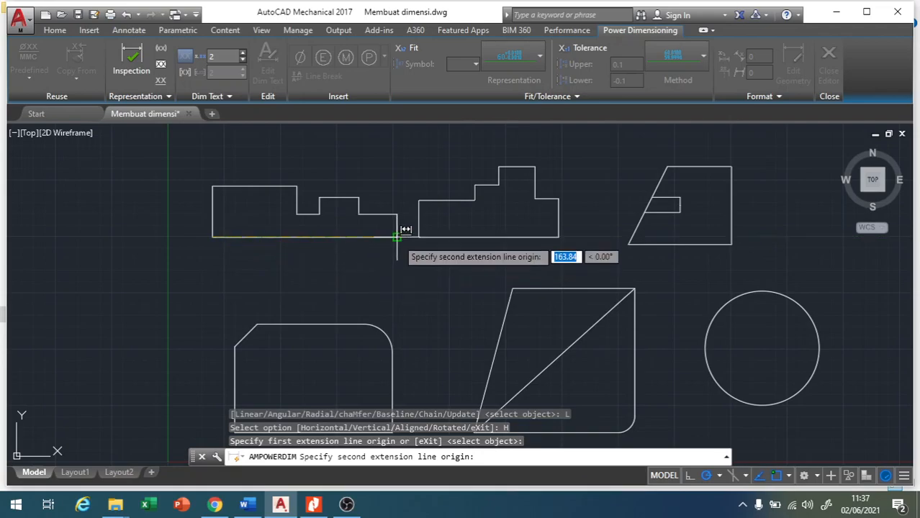
click(396, 237)
click(322, 259)
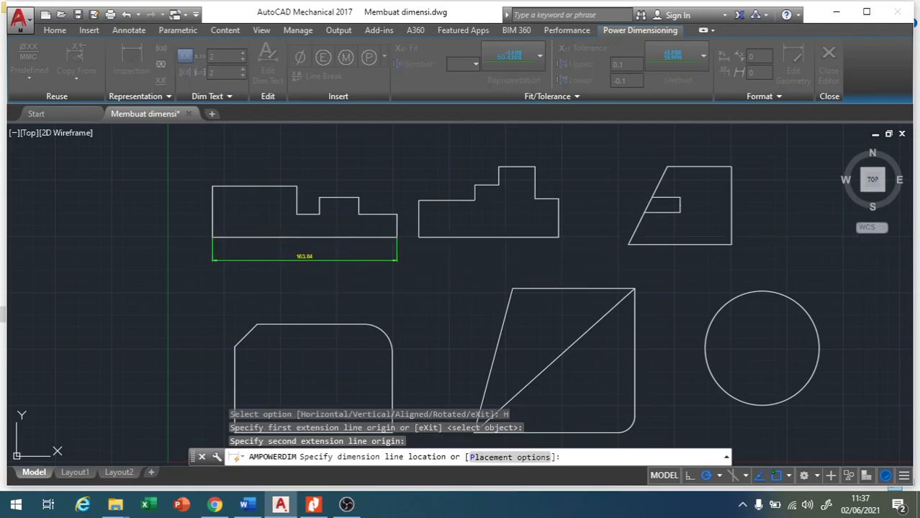
click(295, 271)
click(294, 269)
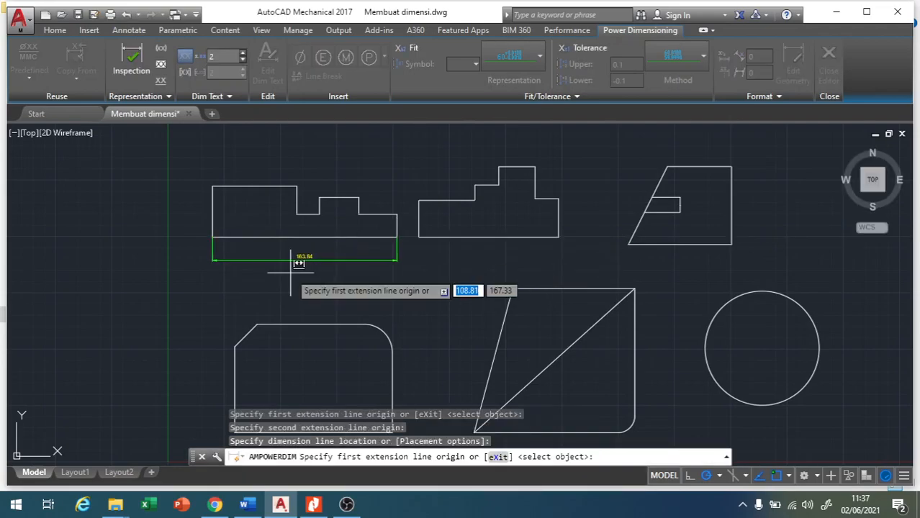
key(Escape)
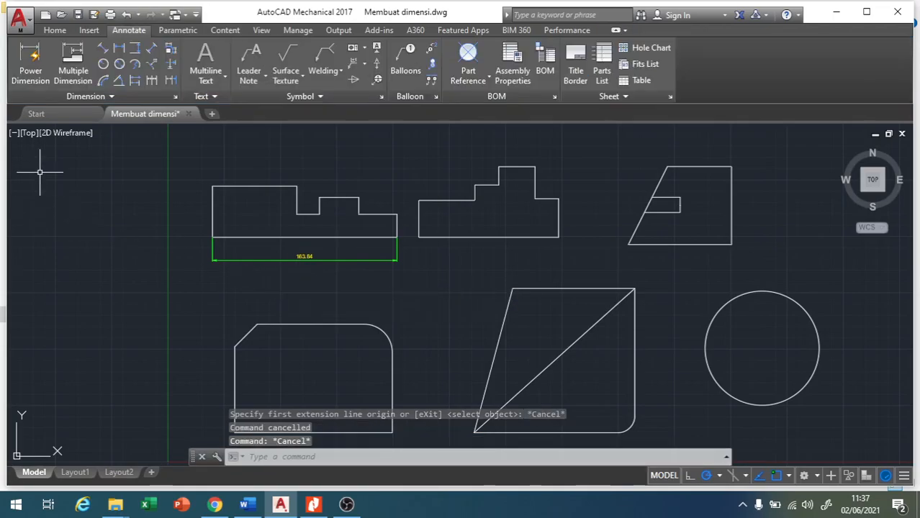
Add an angular Power Dimension between the diagonal and the bottom edge of the lower middle shape.
click(30, 72)
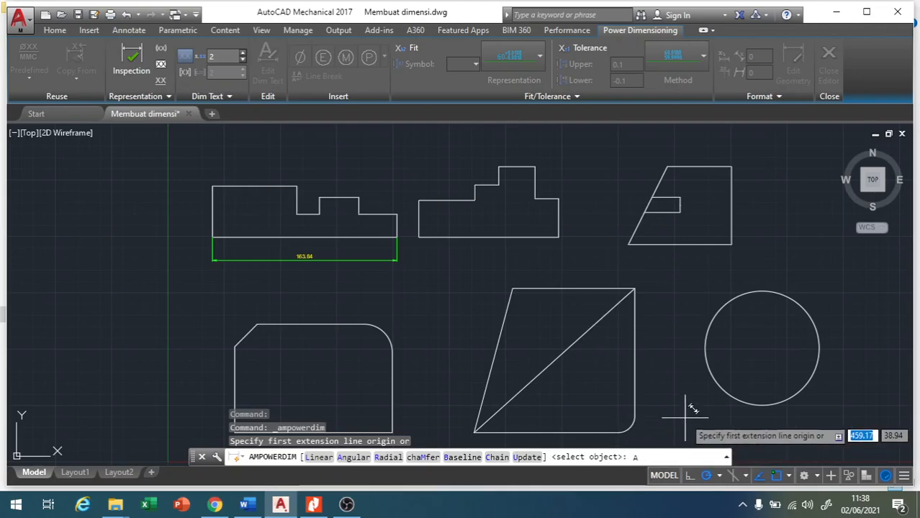
key(Return)
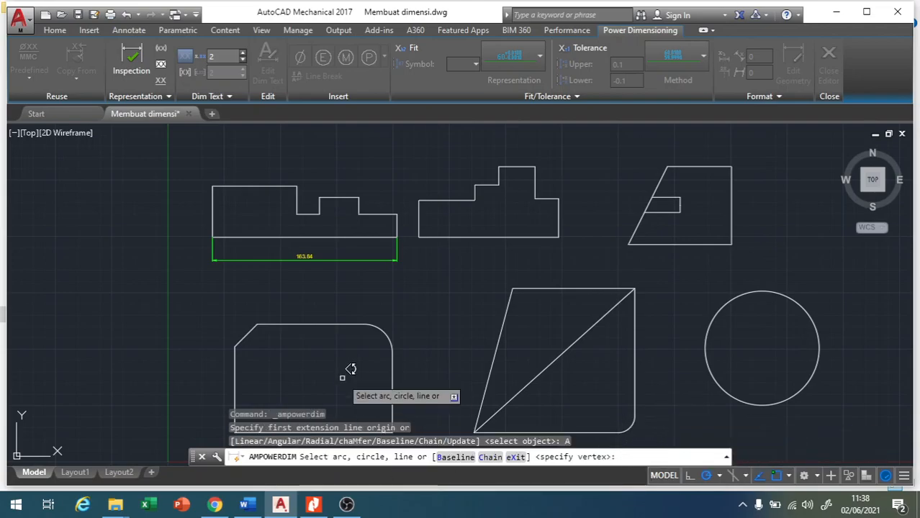
scroll(477, 316, up, 2)
scroll(476, 317, down, 4)
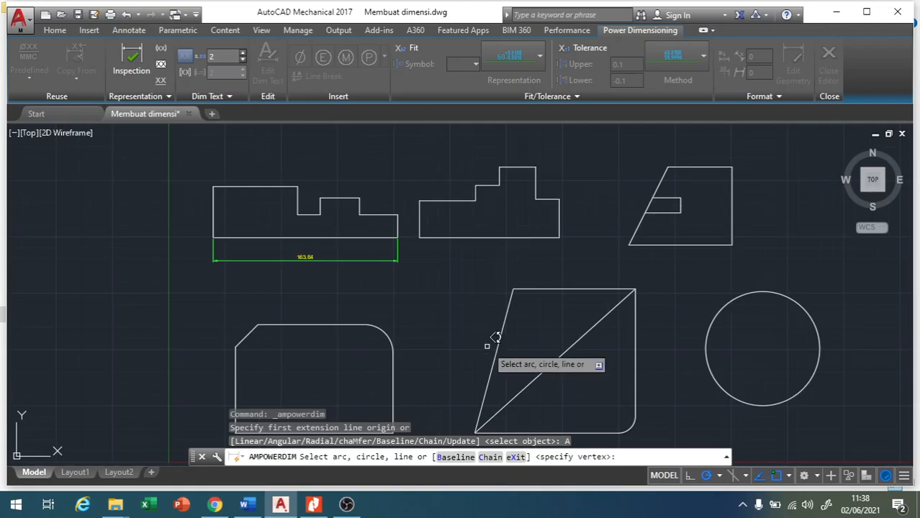
scroll(490, 381, up, 2)
scroll(491, 378, up, 2)
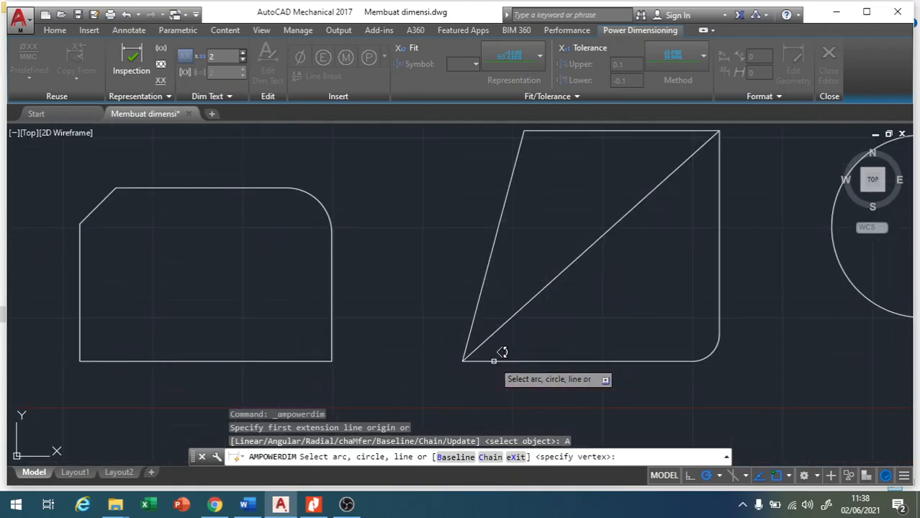
click(504, 327)
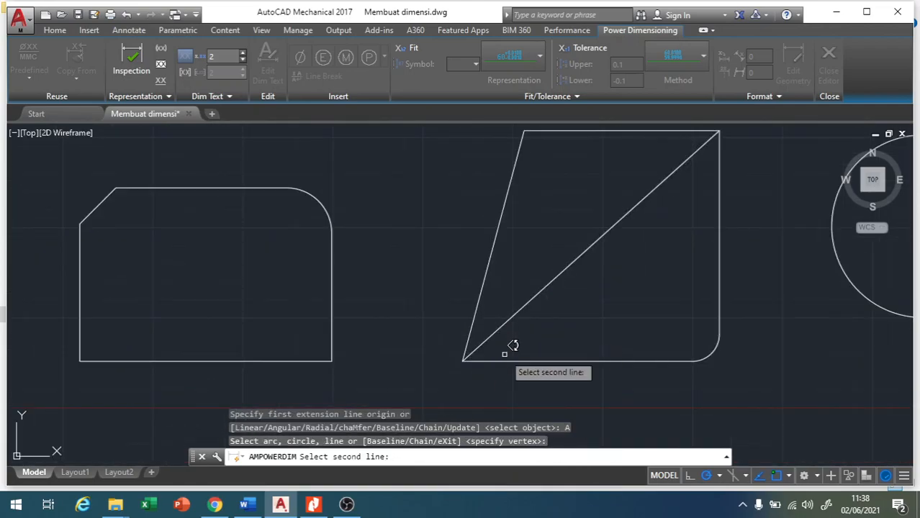
click(514, 360)
click(543, 343)
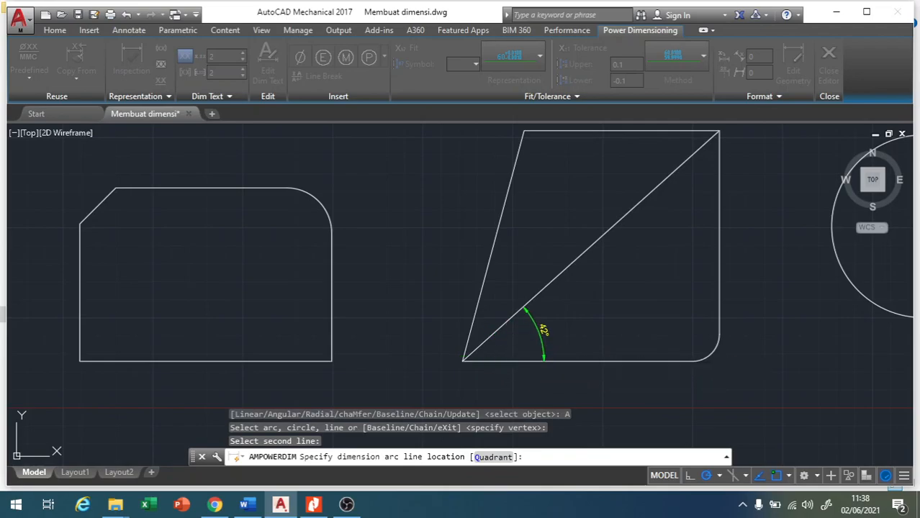
click(566, 391)
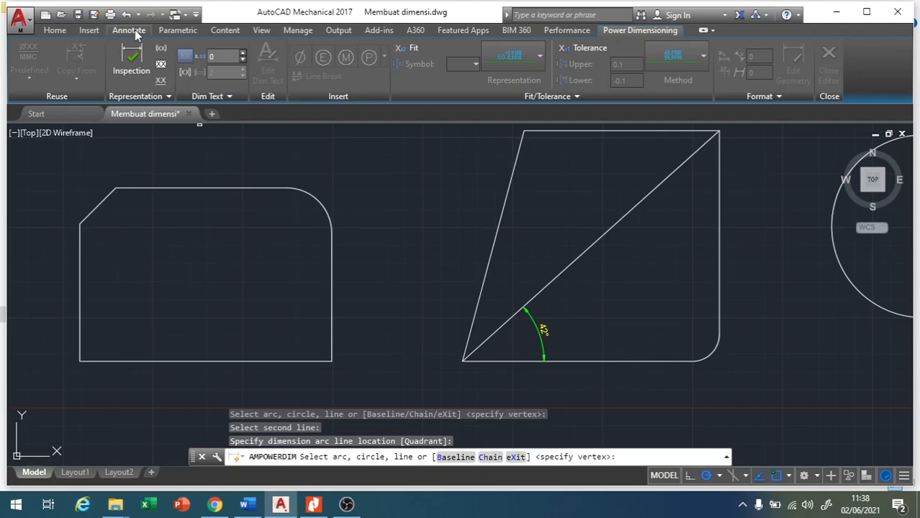
click(129, 30)
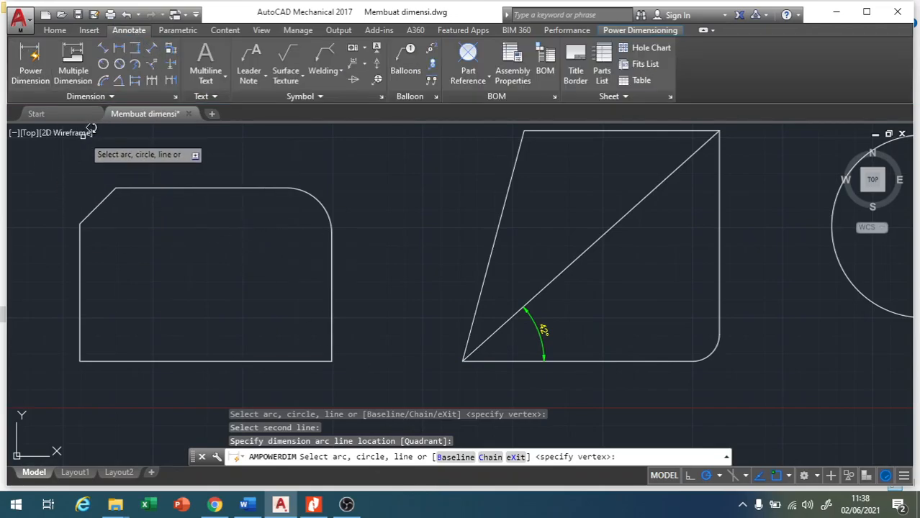
key(Escape)
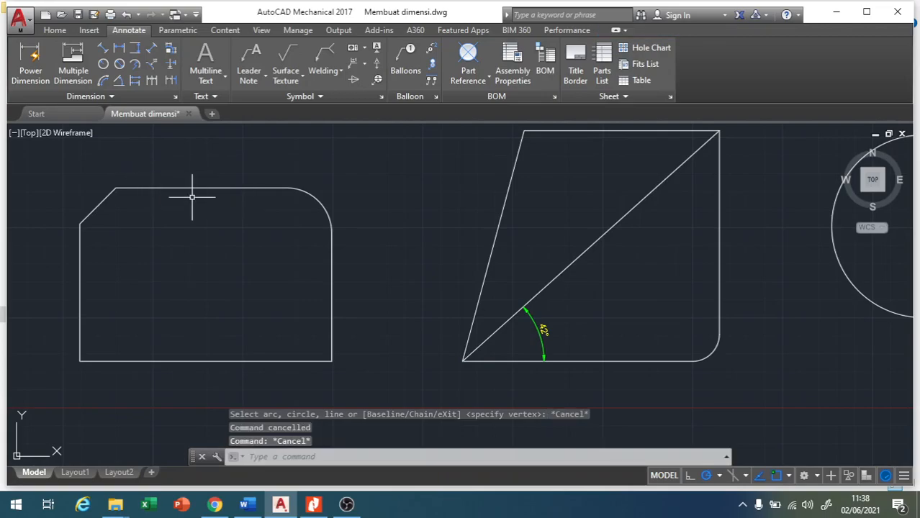
Start Multiple Dimension for the first stepped profile with the parallel type set to Chain.
scroll(439, 311, down, 3)
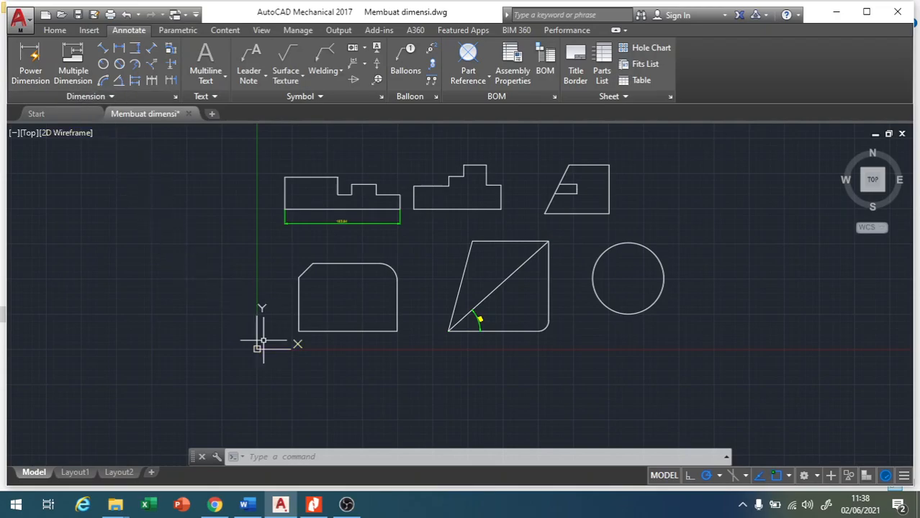
scroll(327, 307, up, 4)
scroll(328, 308, down, 4)
scroll(368, 154, up, 3)
scroll(334, 308, down, 3)
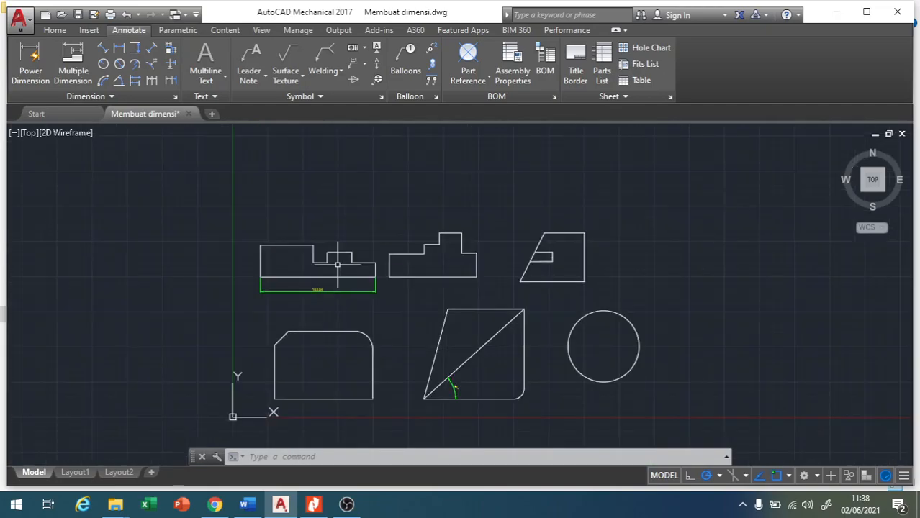
scroll(370, 268, up, 2)
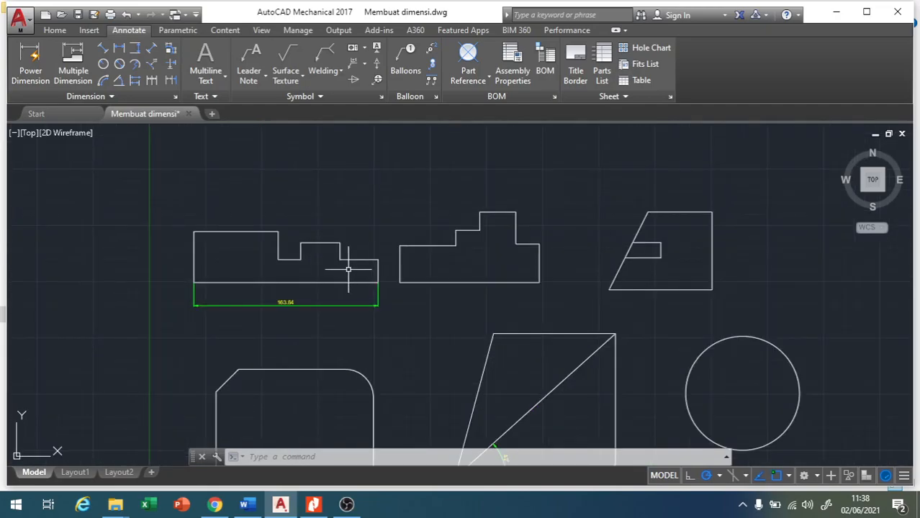
scroll(350, 267, up, 2)
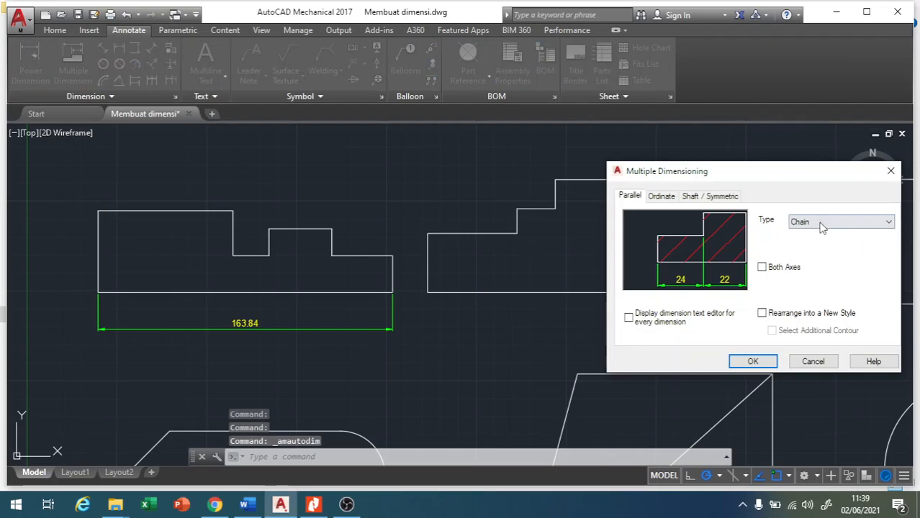
click(821, 225)
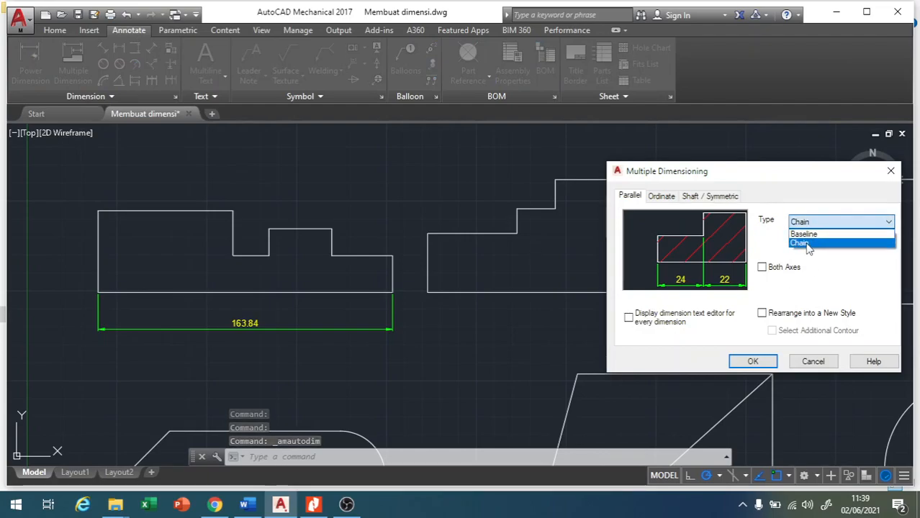
click(807, 245)
click(753, 361)
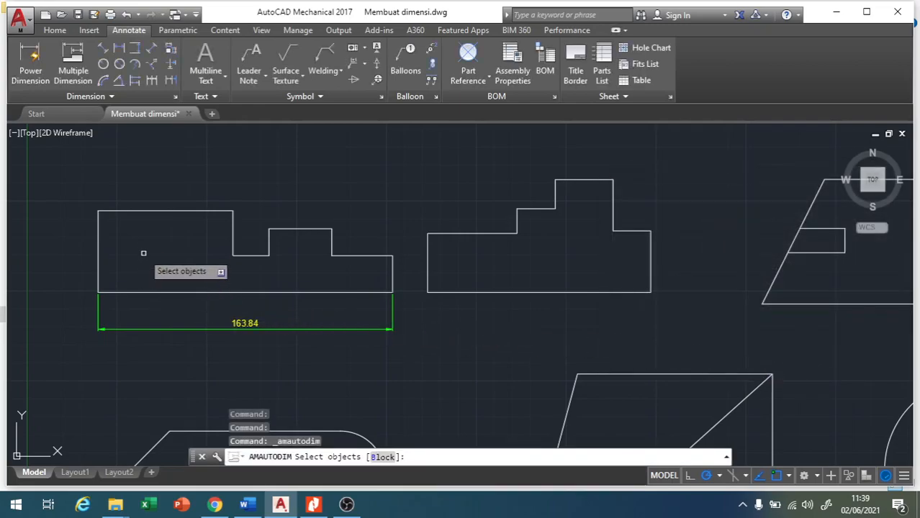
Chain-dimension the four upper horizontal edges of the first stepped profile from its lower-left corner, placing the dimensions above the shape.
click(149, 211)
click(253, 255)
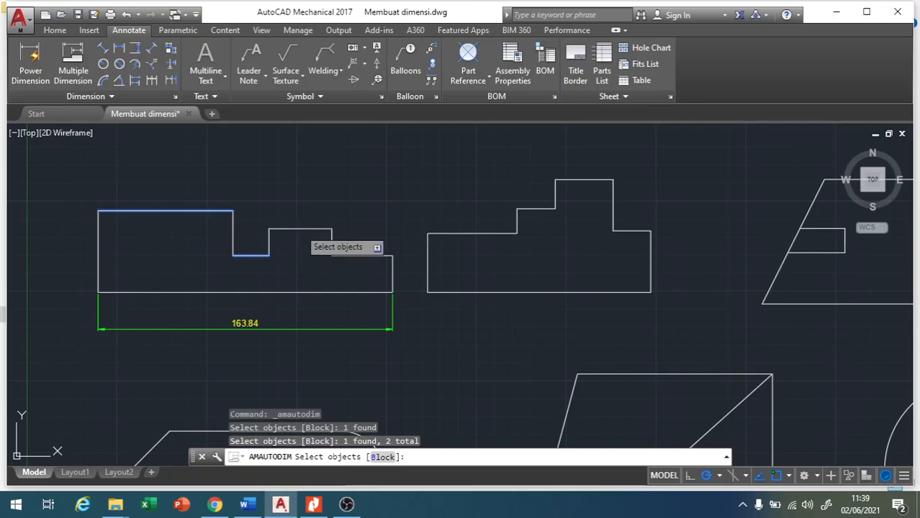
click(301, 229)
click(355, 256)
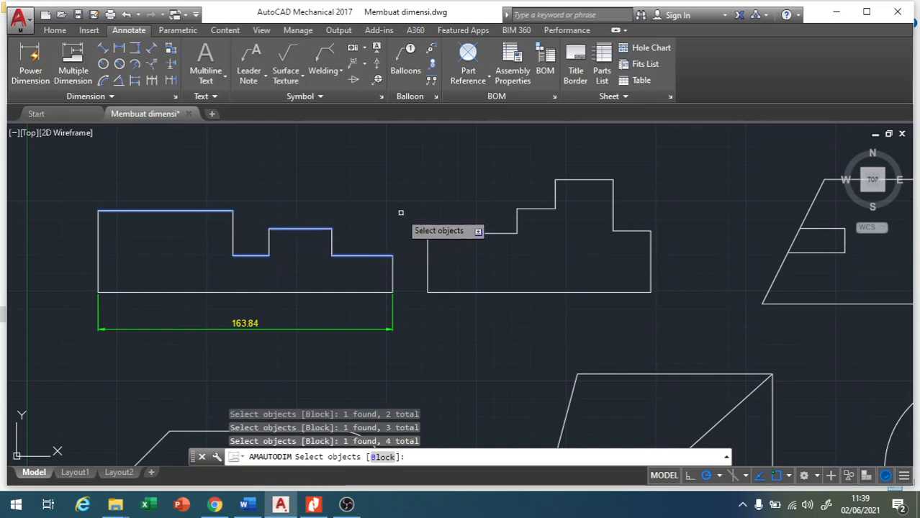
key(Return)
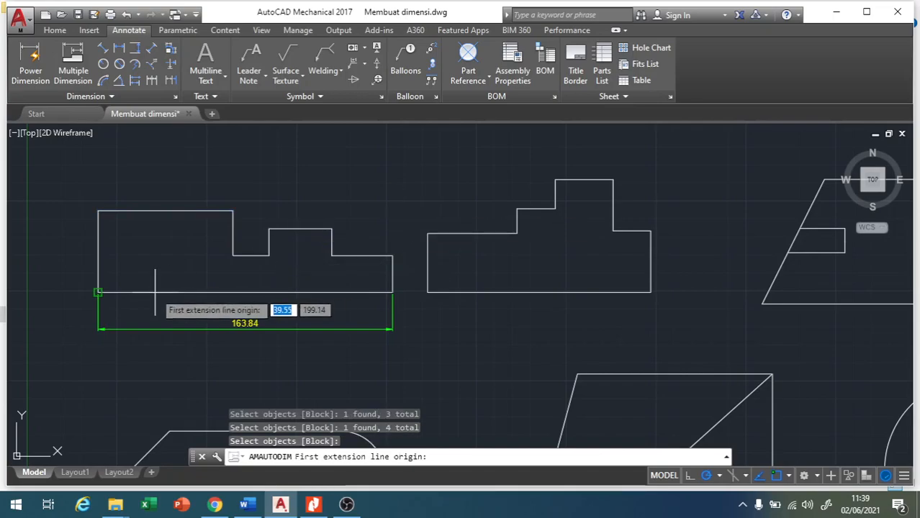
click(99, 292)
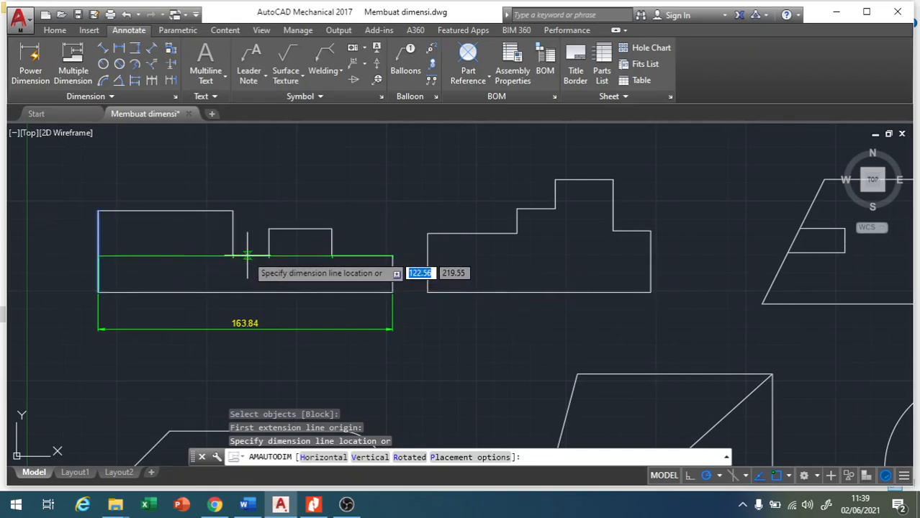
click(251, 188)
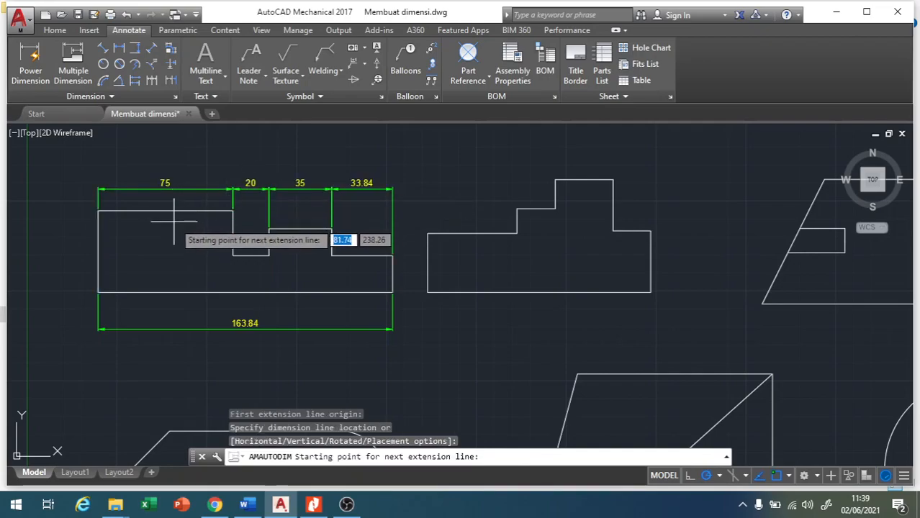
key(Return)
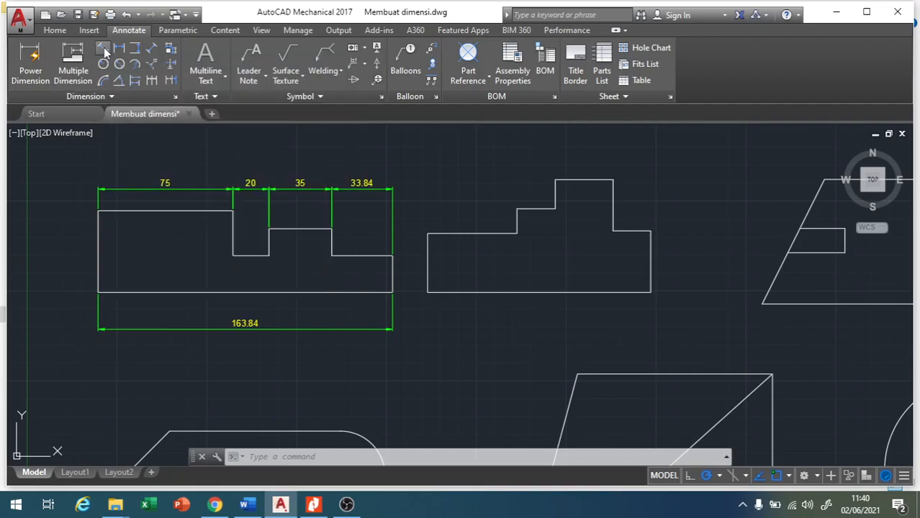
Add an aligned dimension to the slanted edge of the upper-right shape, placed outside the outline.
click(104, 50)
scroll(472, 202, down, 4)
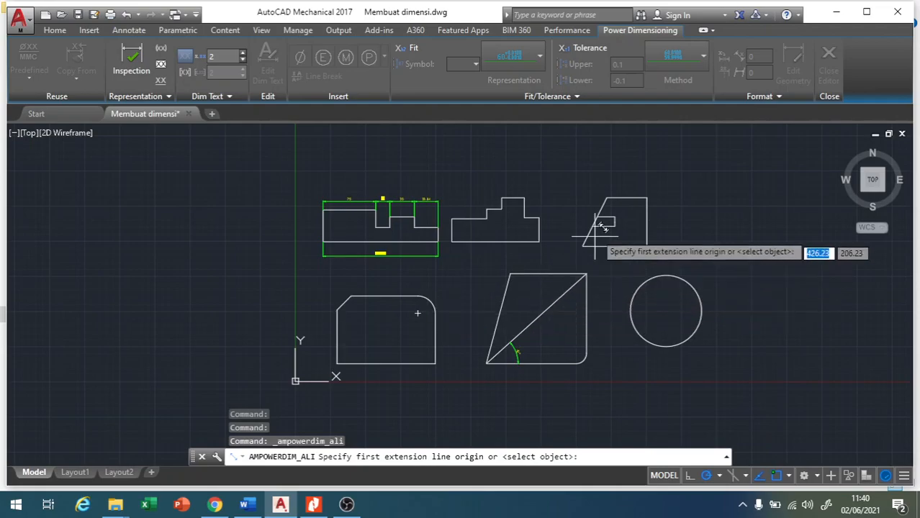
scroll(611, 190, up, 6)
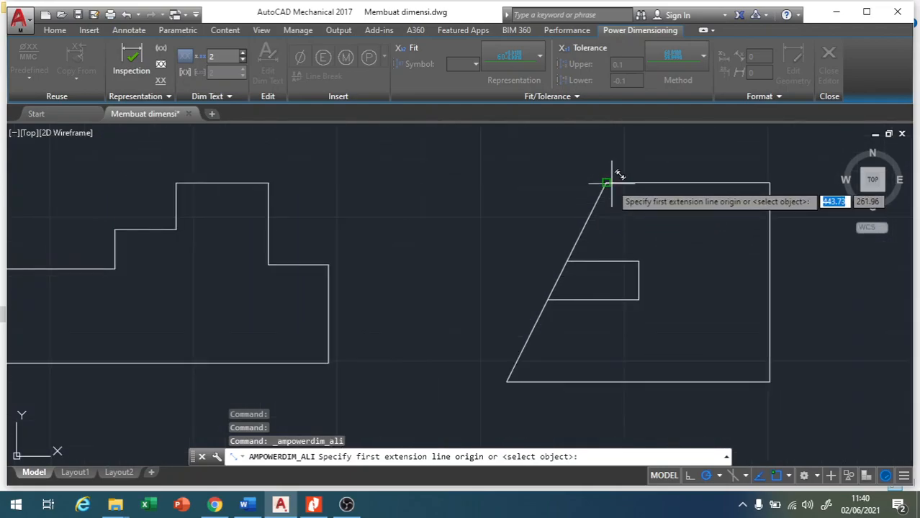
click(608, 183)
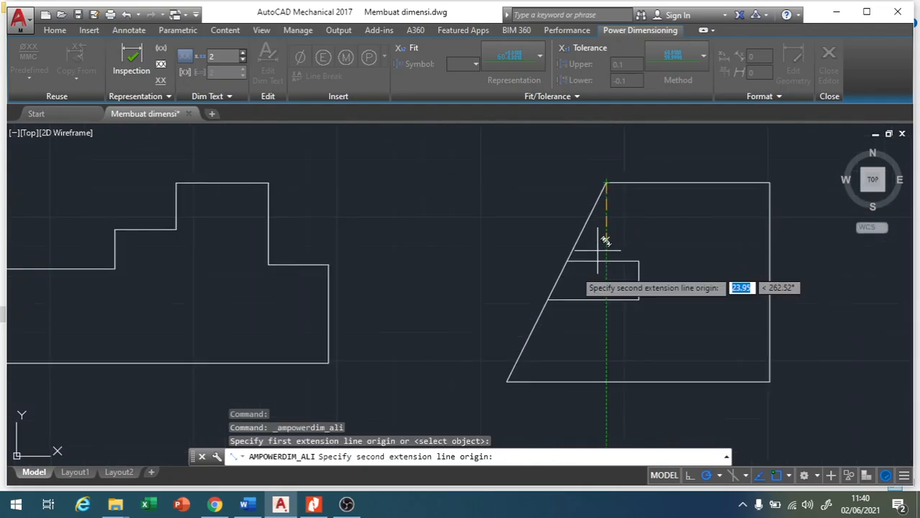
click(506, 379)
click(482, 317)
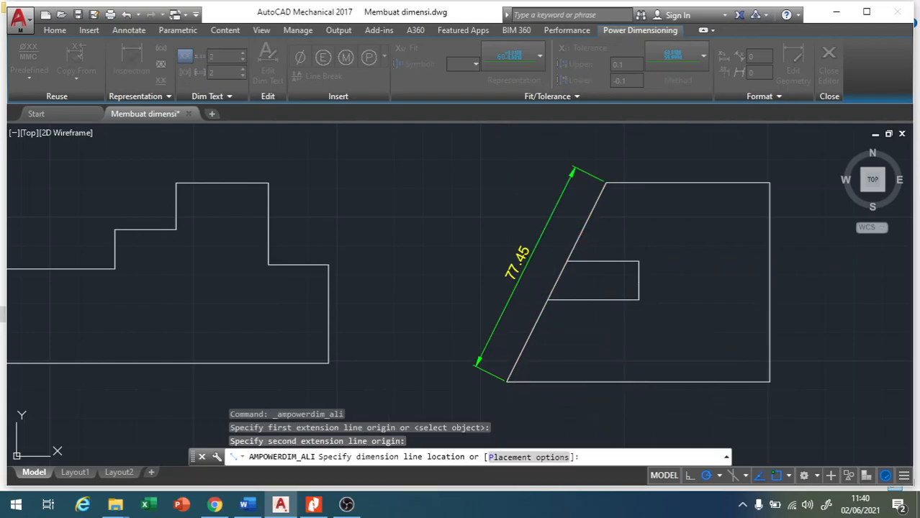
click(395, 299)
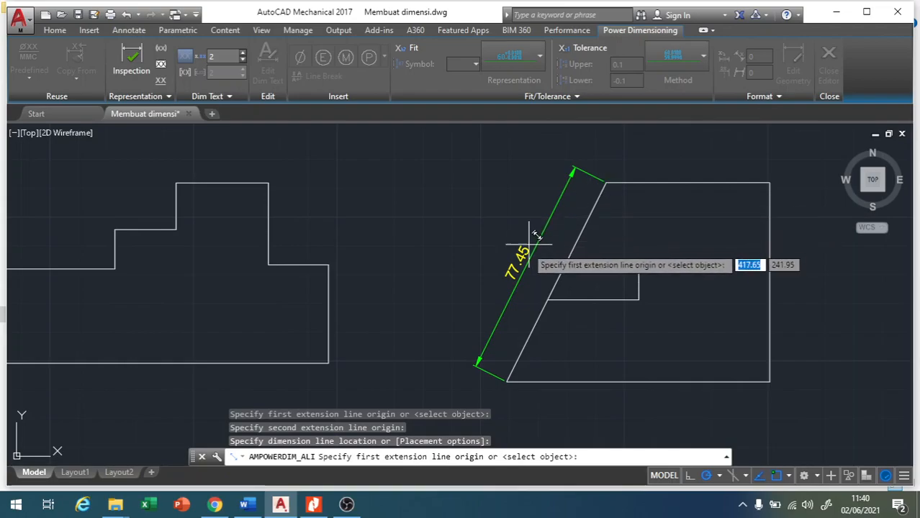
scroll(488, 249, down, 5)
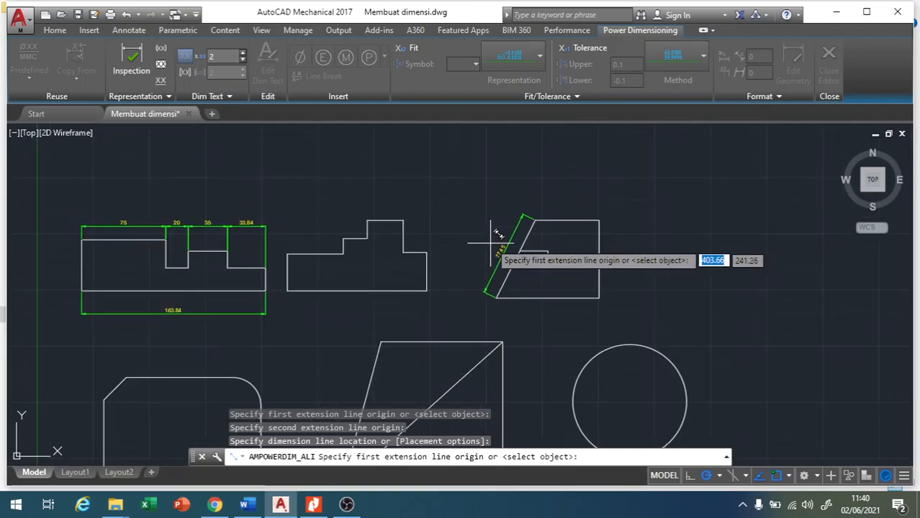
click(129, 31)
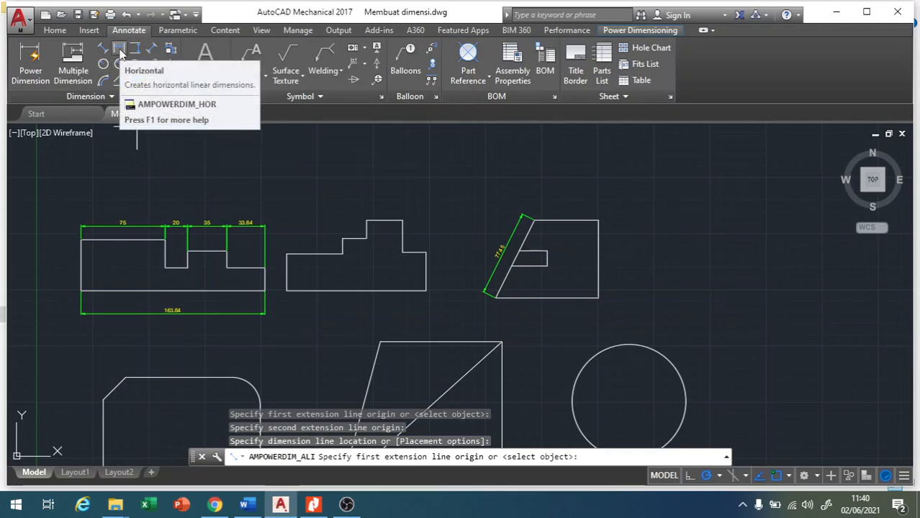
Add a horizontal dimension to the full bottom edge of the second stepped profile, placed just below the shape.
key(Escape)
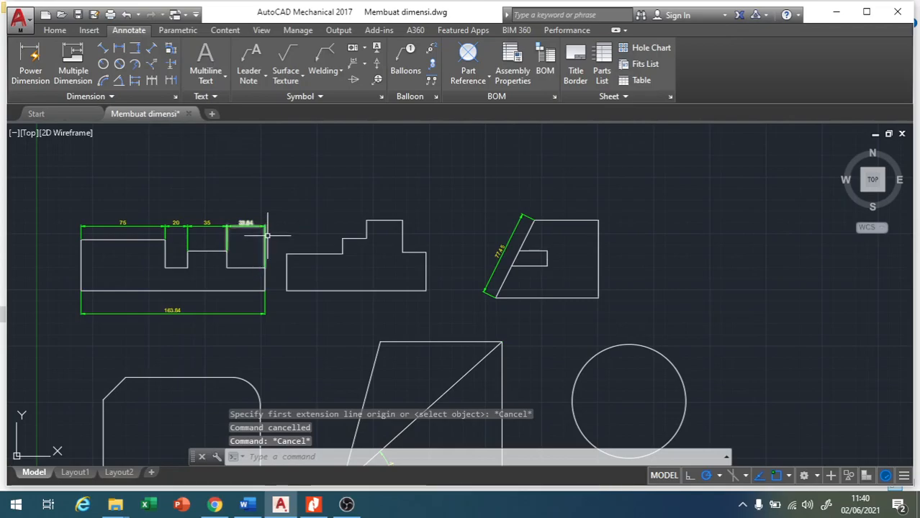
scroll(345, 213, down, 2)
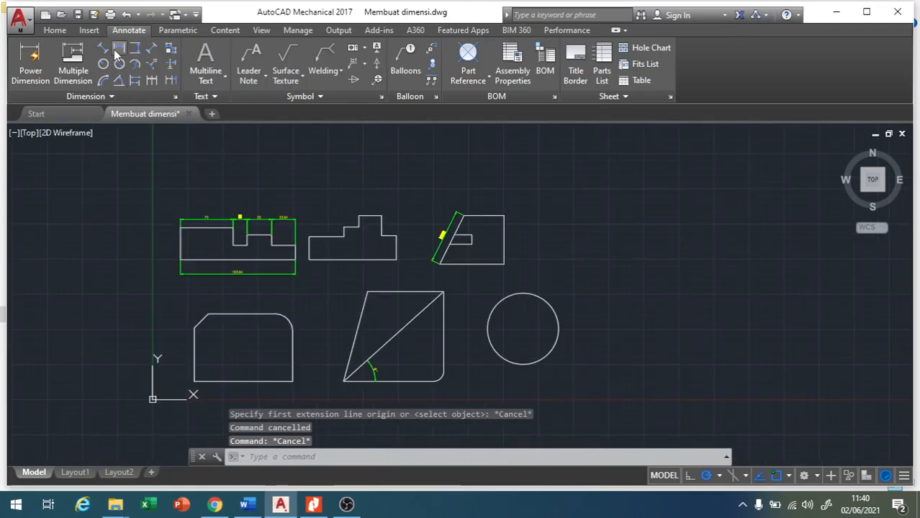
click(115, 50)
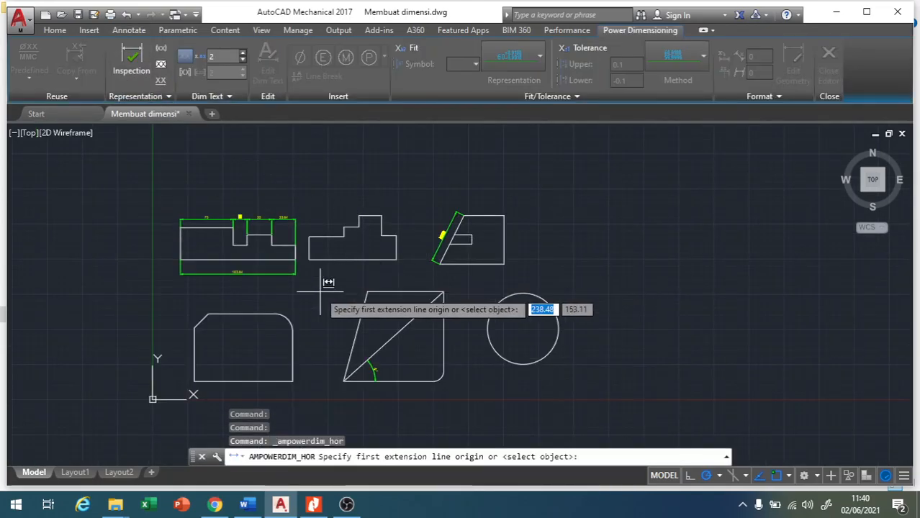
scroll(308, 266, up, 5)
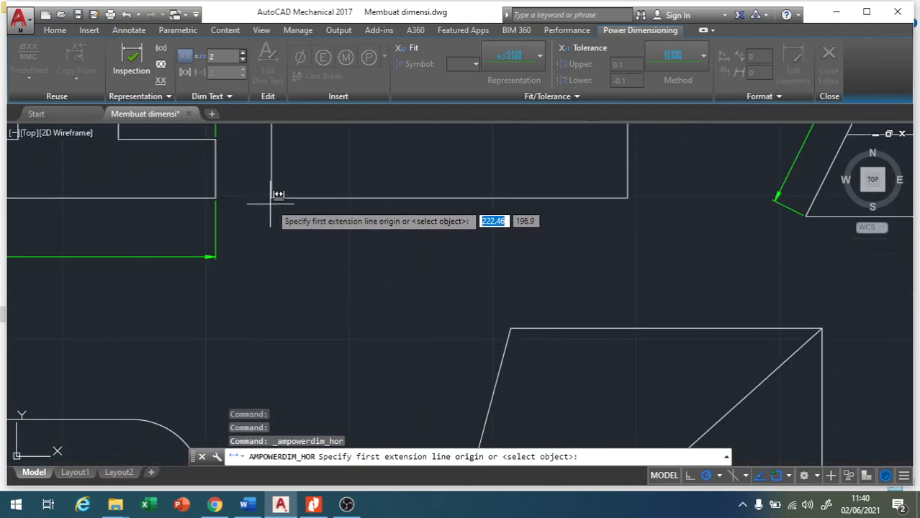
click(271, 198)
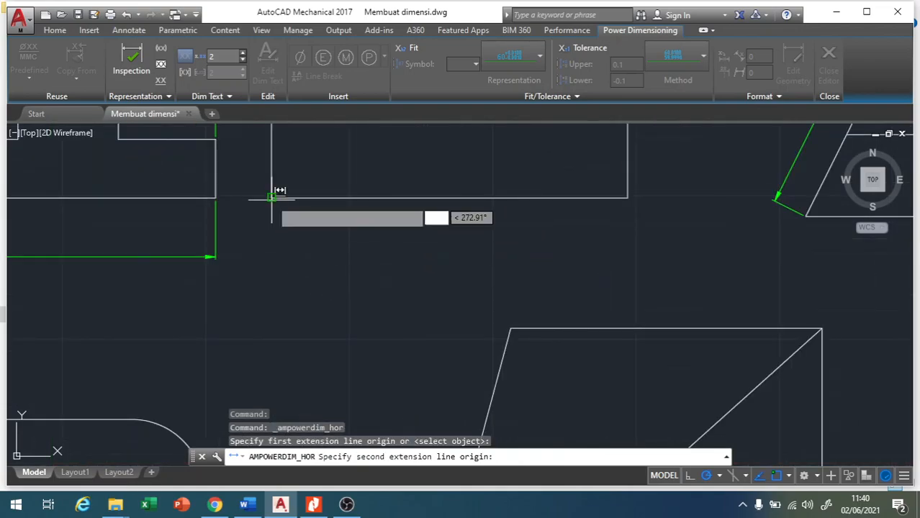
click(626, 198)
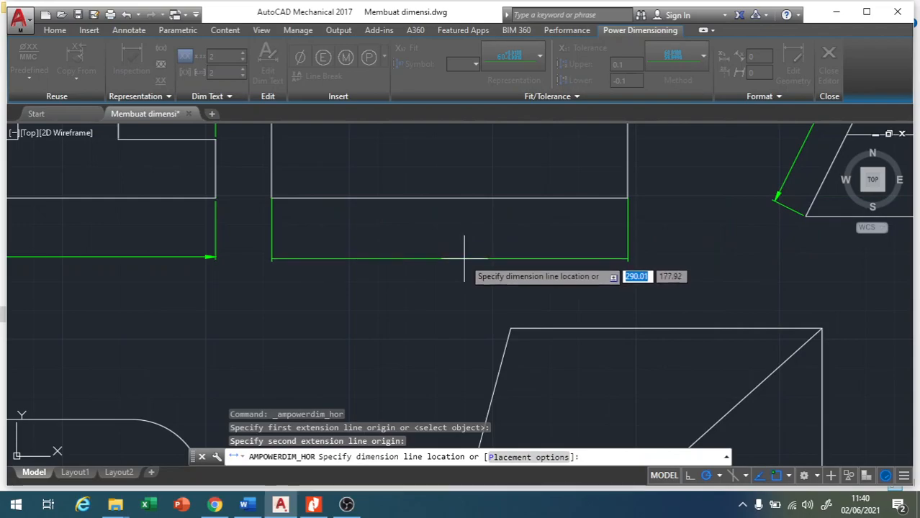
click(472, 231)
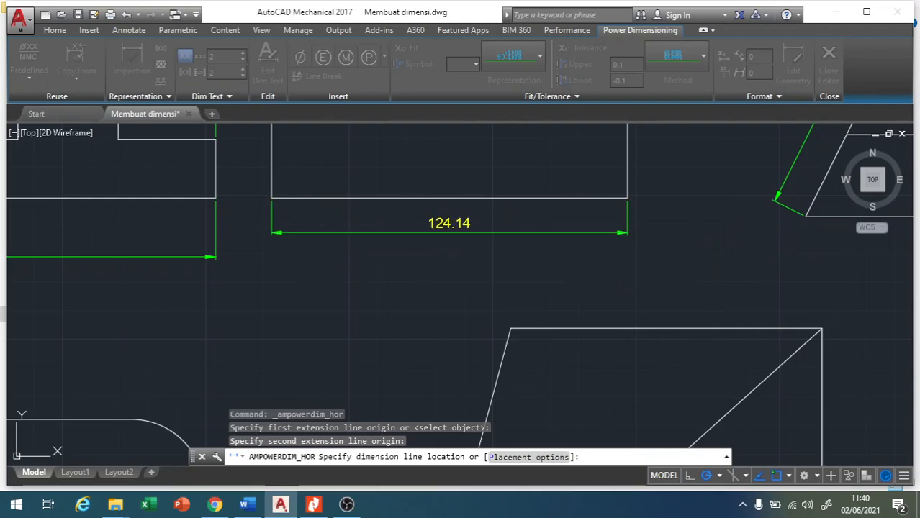
click(430, 285)
scroll(380, 294, down, 5)
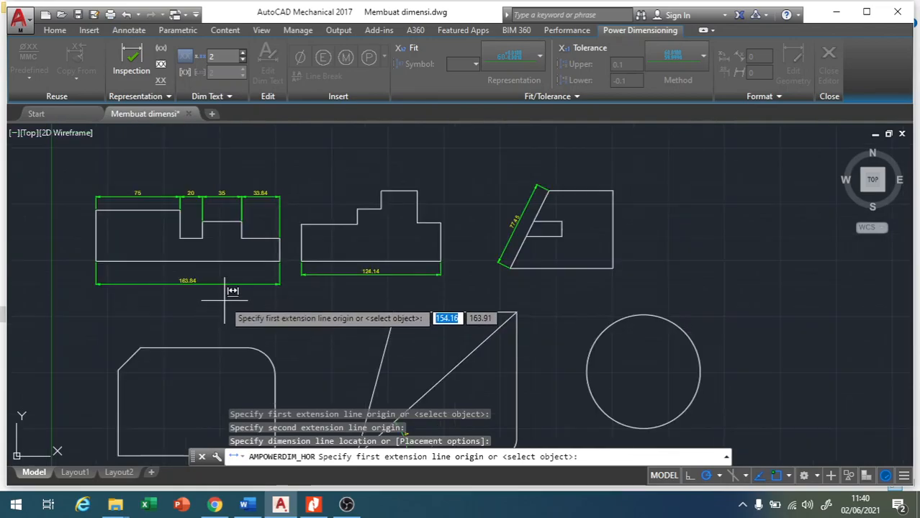
key(Escape)
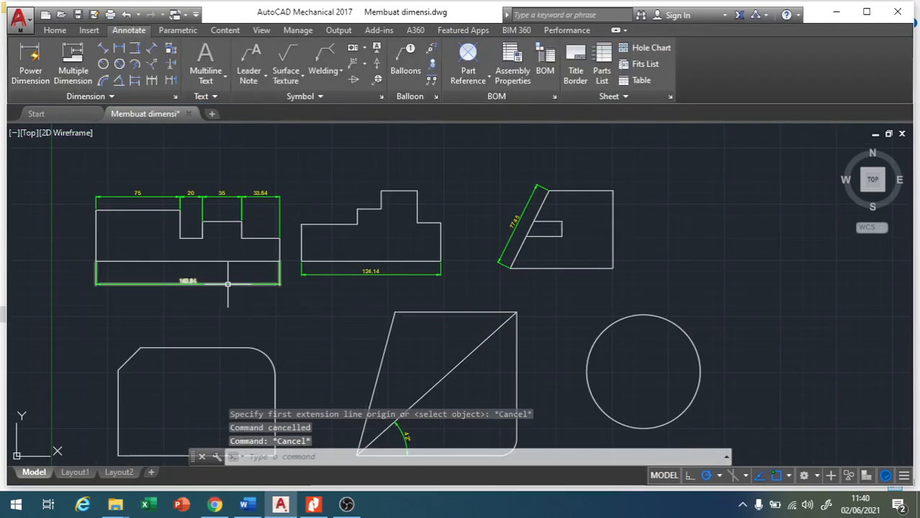
Move the first stepped profile's overall width dimension line closer to its bottom edge.
double_click(222, 286)
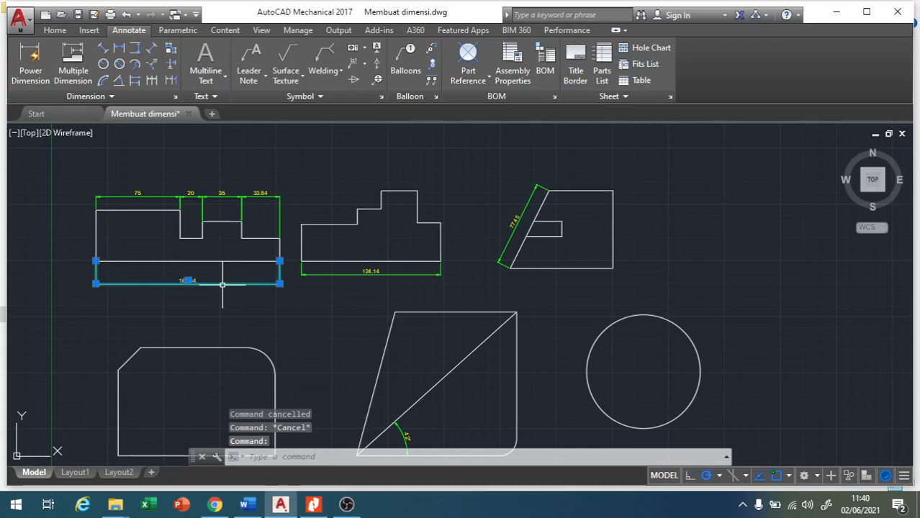
click(280, 283)
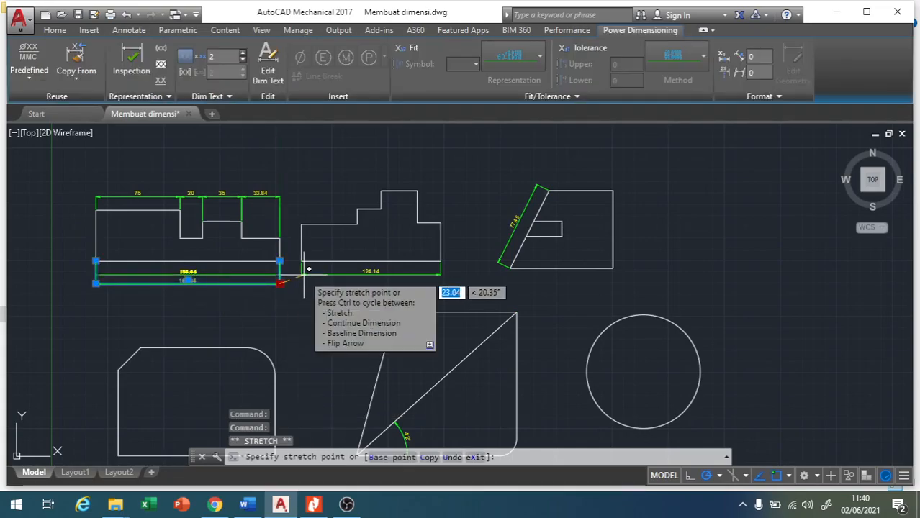
click(212, 268)
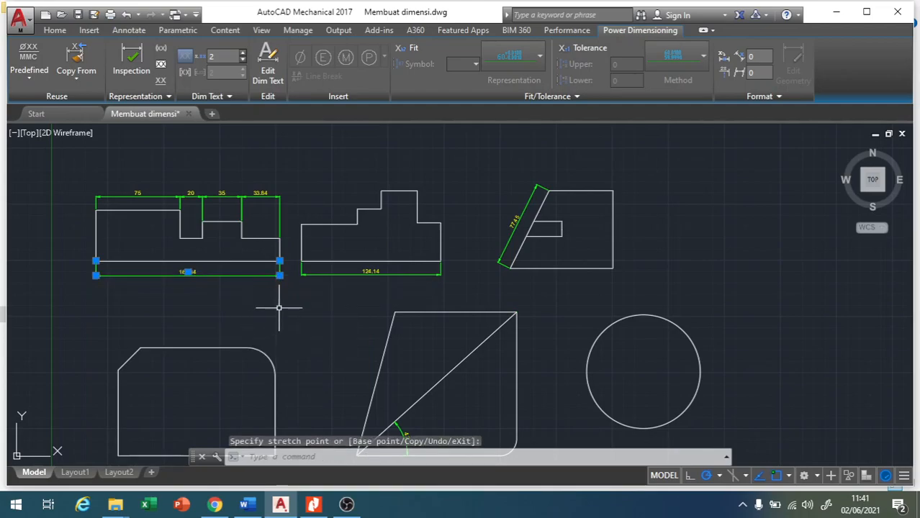
key(Escape)
scroll(197, 276, up, 4)
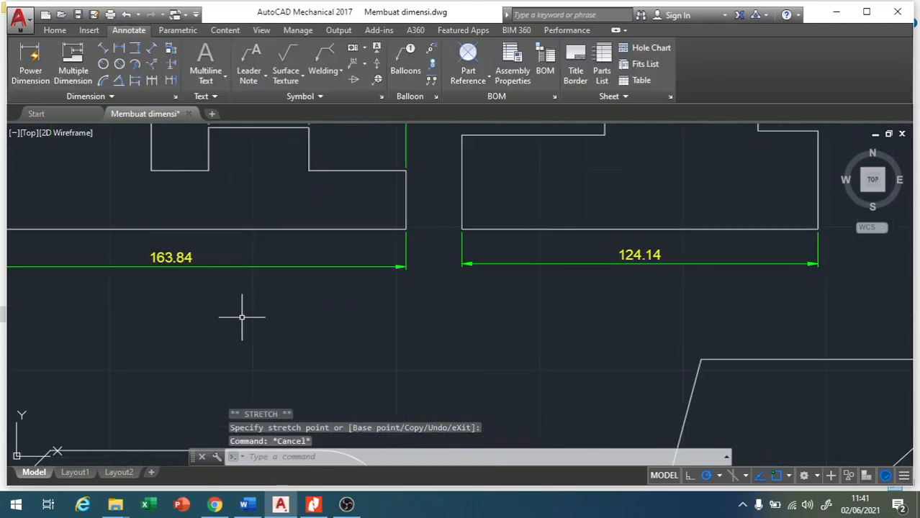
Add a vertical dimension to the left edge of the first stepped profile, placed outside the outline.
scroll(341, 306, down, 2)
scroll(261, 303, down, 2)
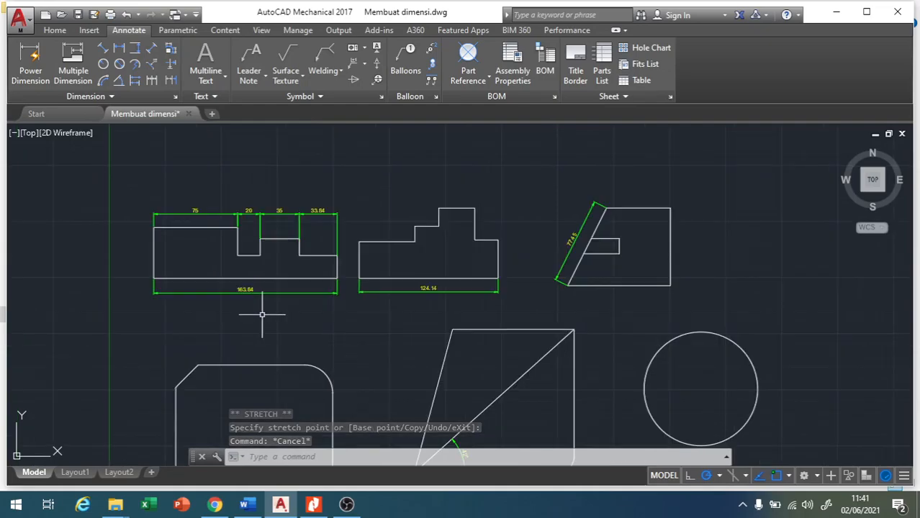
click(136, 49)
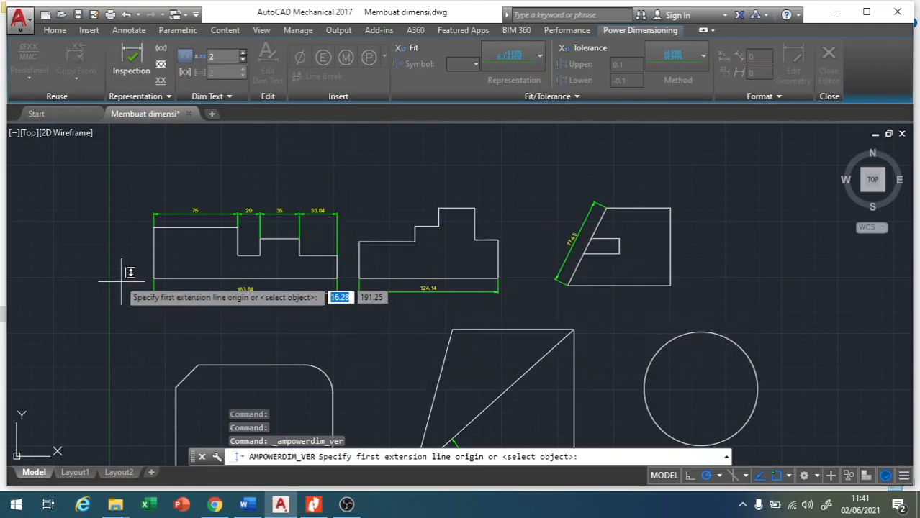
click(154, 227)
click(153, 278)
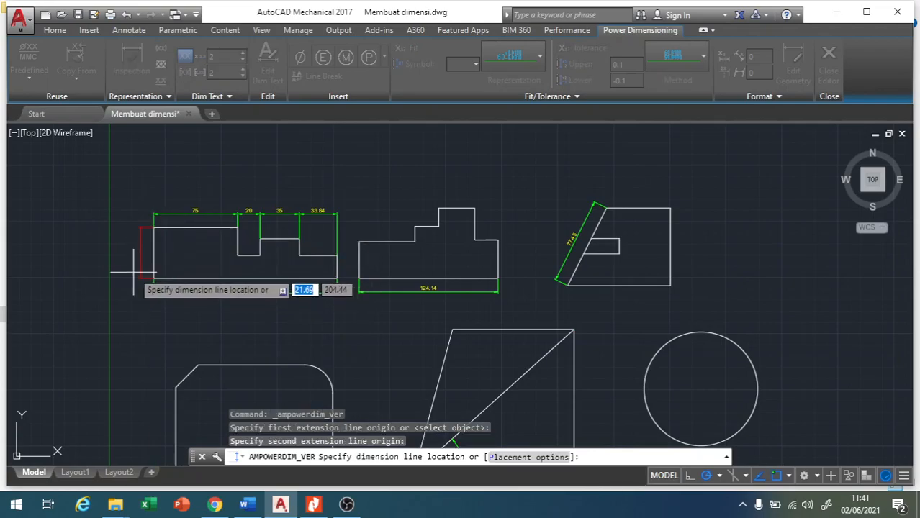
click(141, 248)
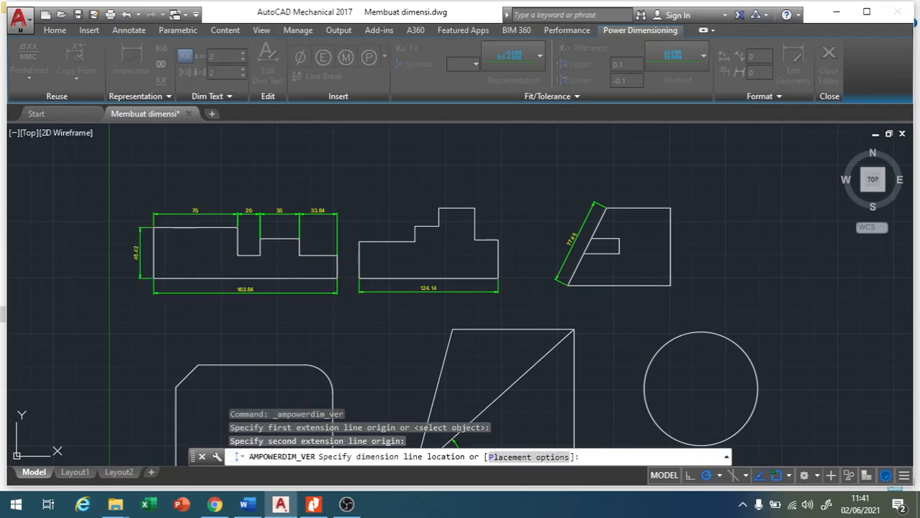
click(75, 289)
scroll(144, 265, up, 2)
scroll(147, 255, up, 4)
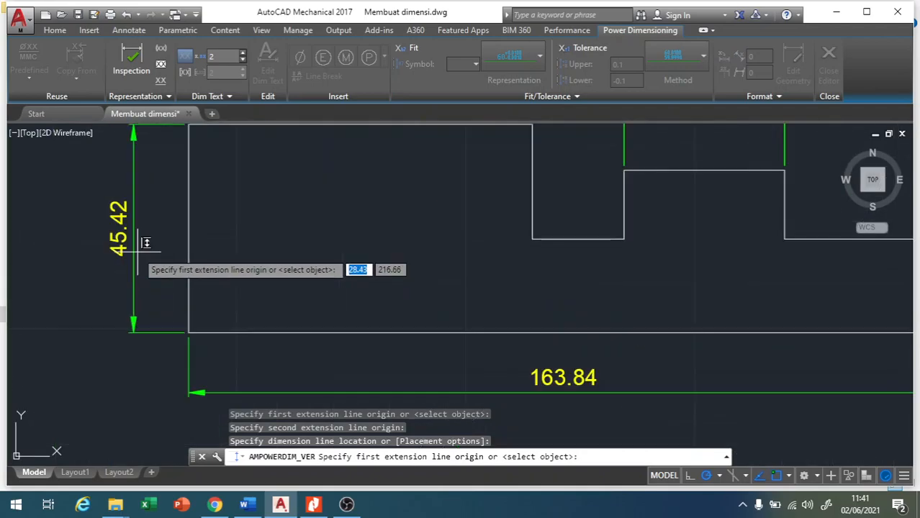
scroll(137, 237, down, 4)
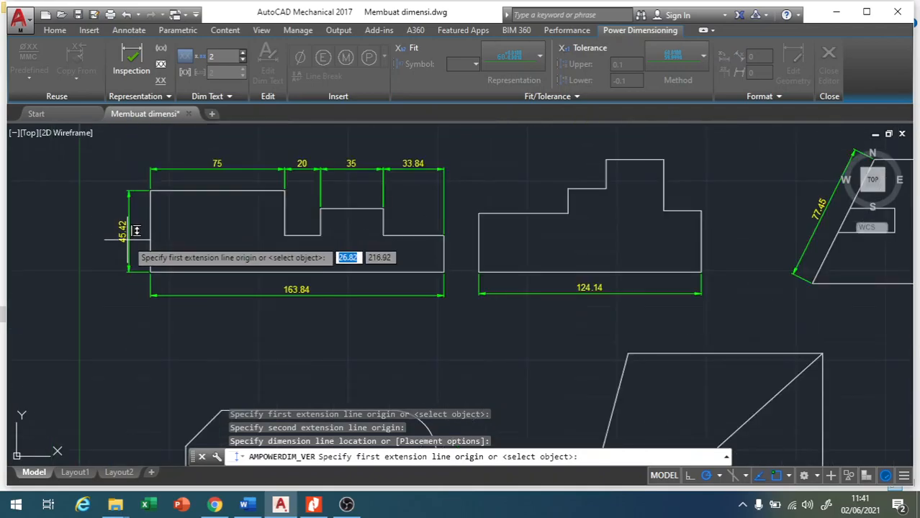
click(130, 31)
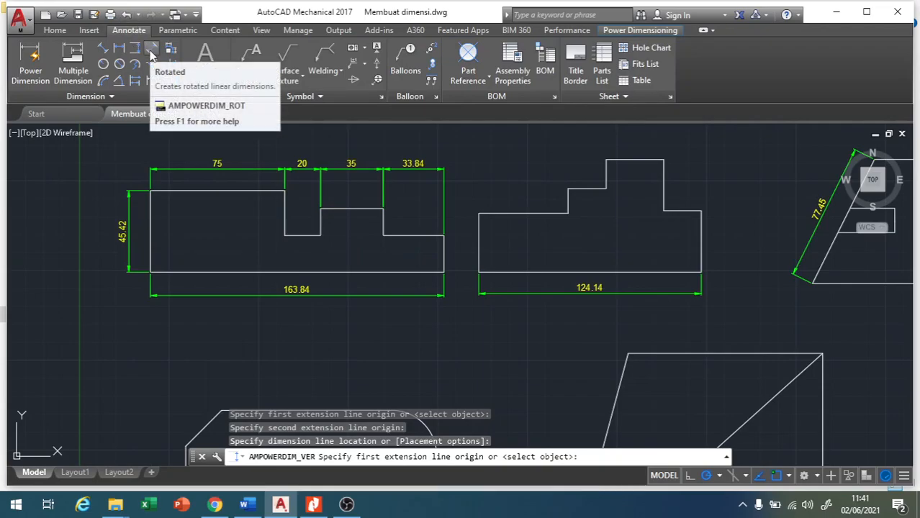
click(151, 49)
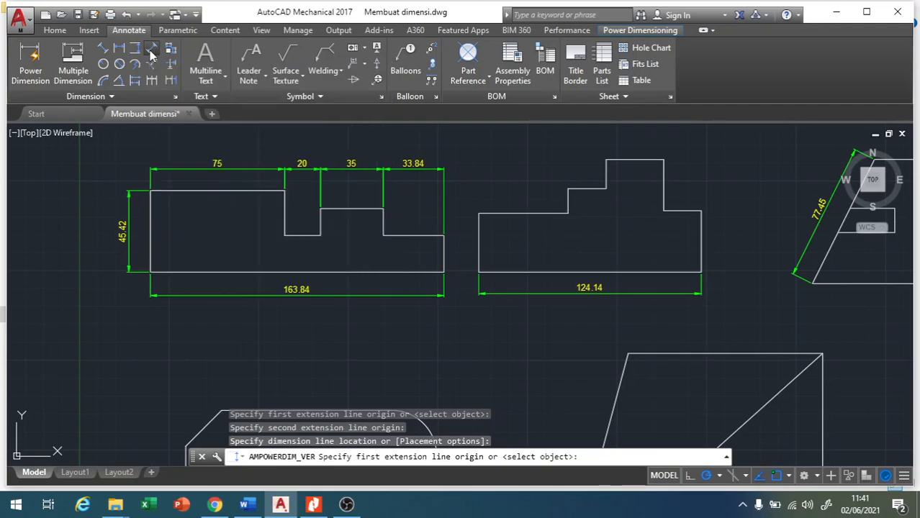
key(Escape)
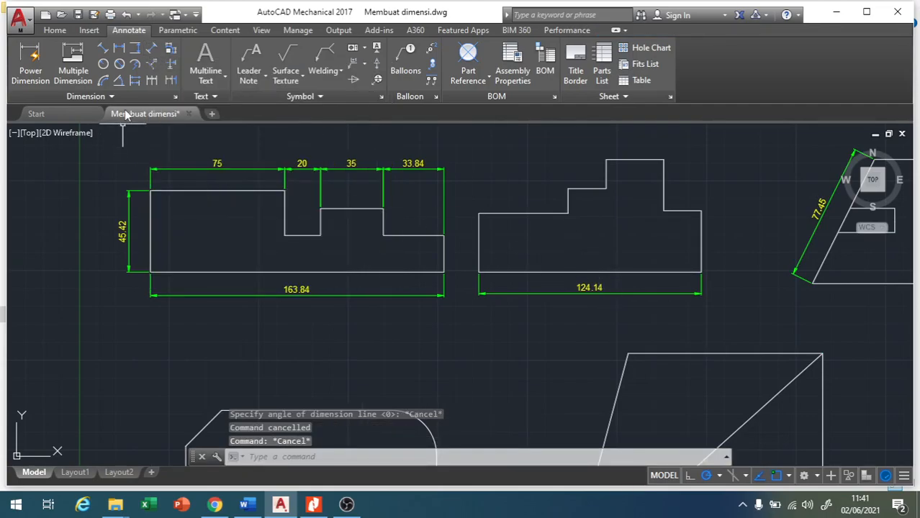
Add a rotated dimension at 50 degrees between the notch's two corners on the upper-right shape's slanted edge, placed outside the outline.
click(152, 49)
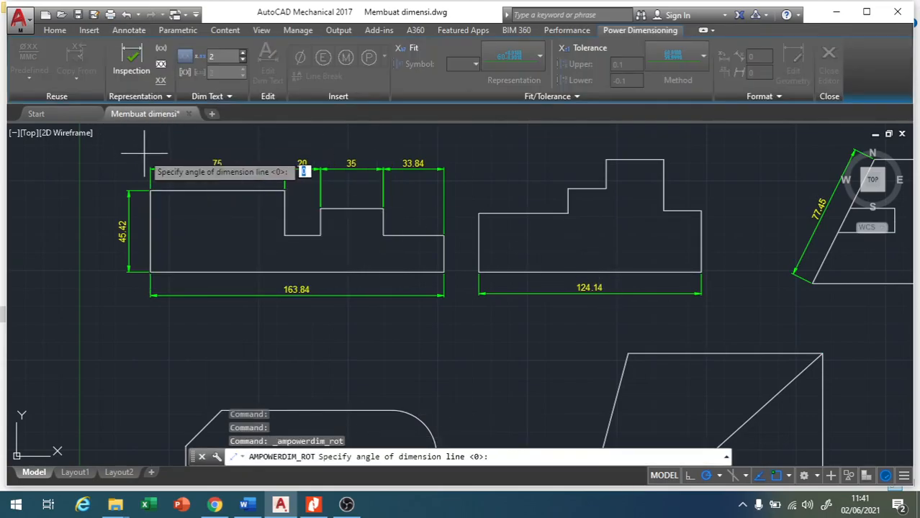
scroll(144, 156, up, 3)
scroll(307, 229, down, 4)
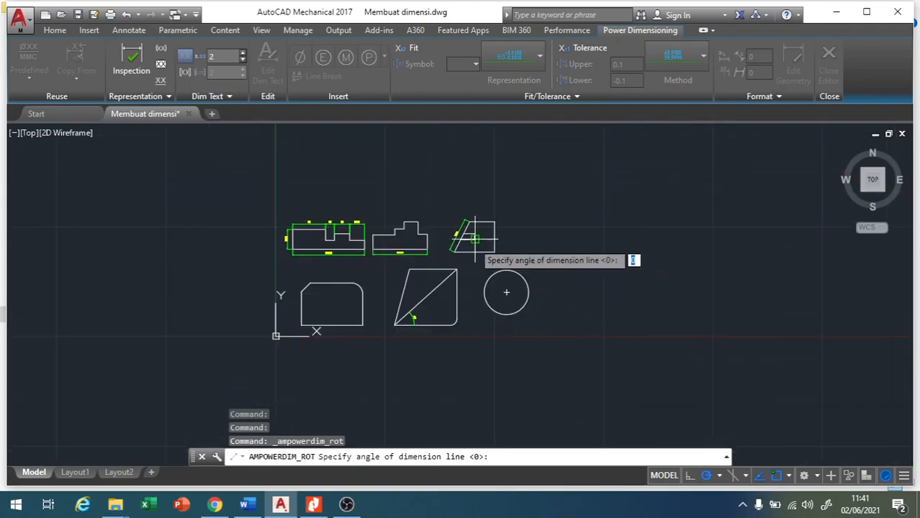
scroll(414, 241, up, 5)
scroll(431, 216, up, 2)
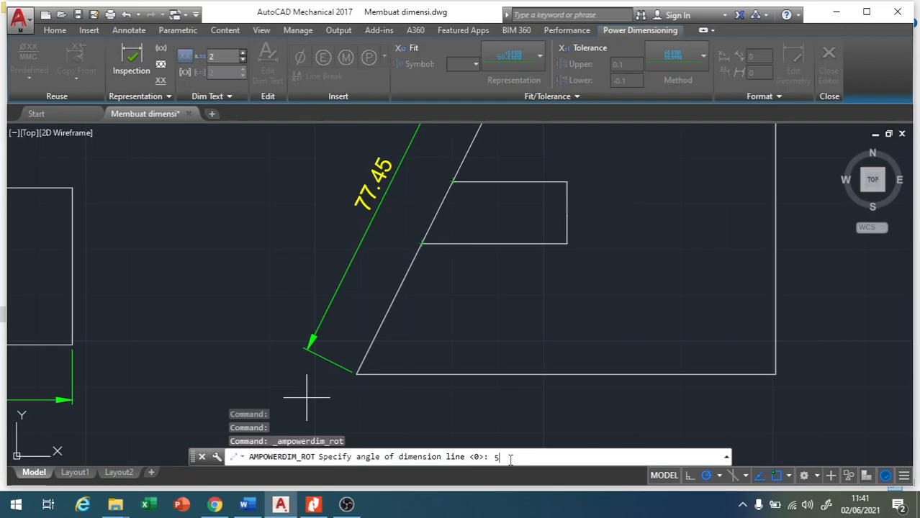
key(Return)
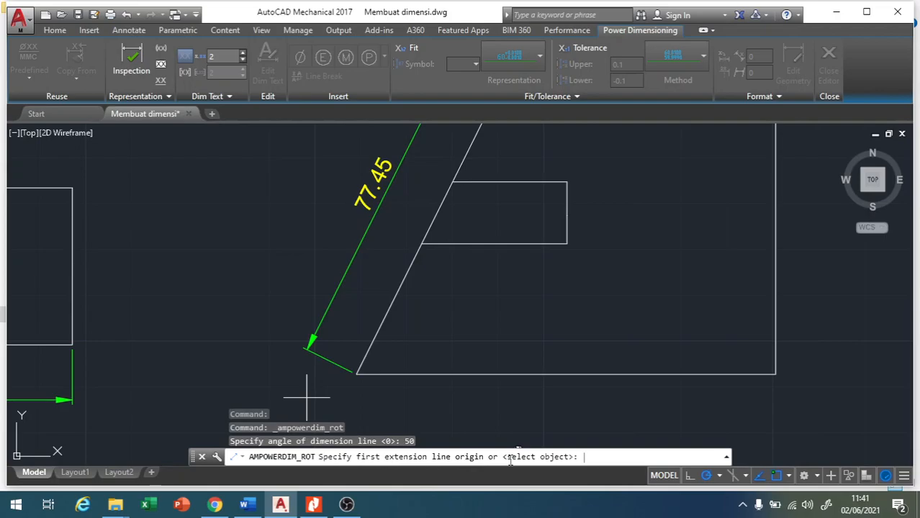
click(422, 242)
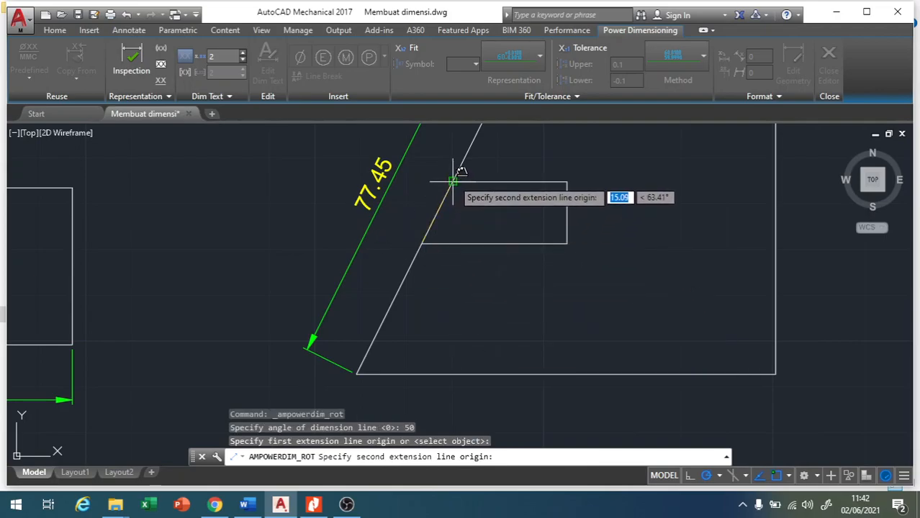
click(449, 180)
click(407, 212)
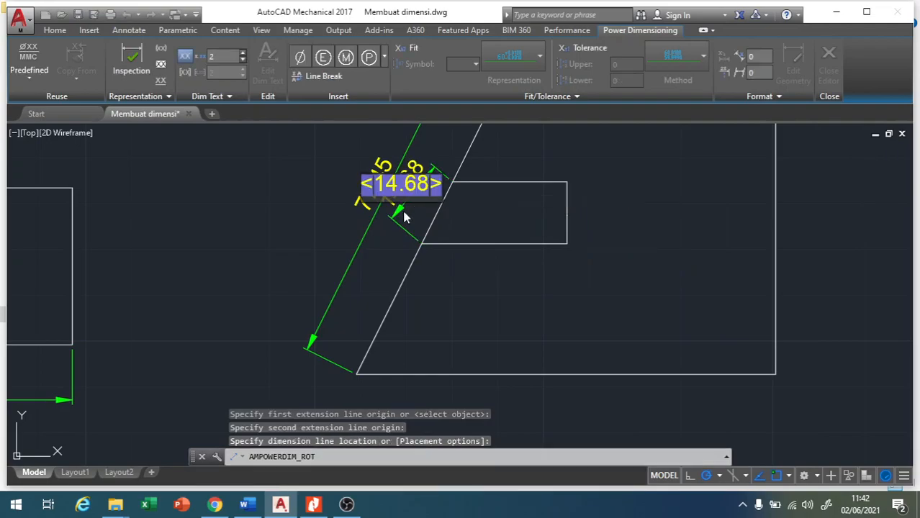
click(381, 232)
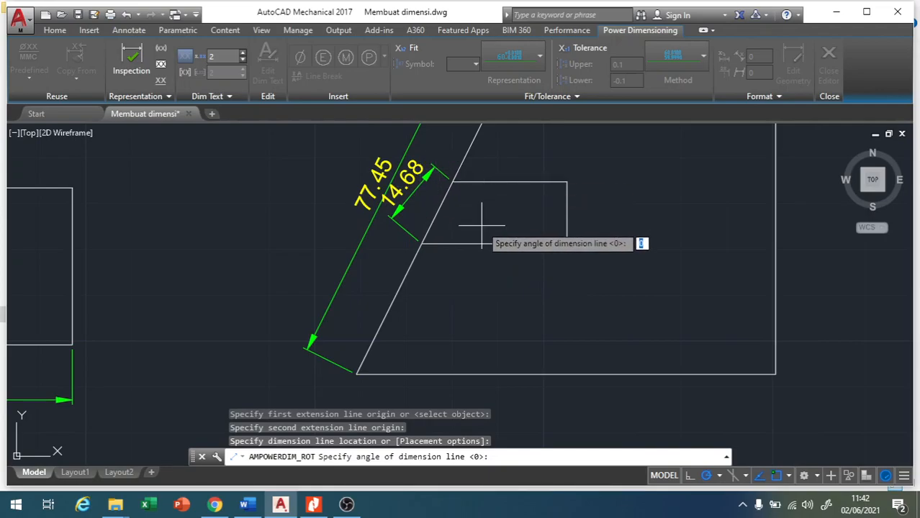
key(Escape)
key(Escape)
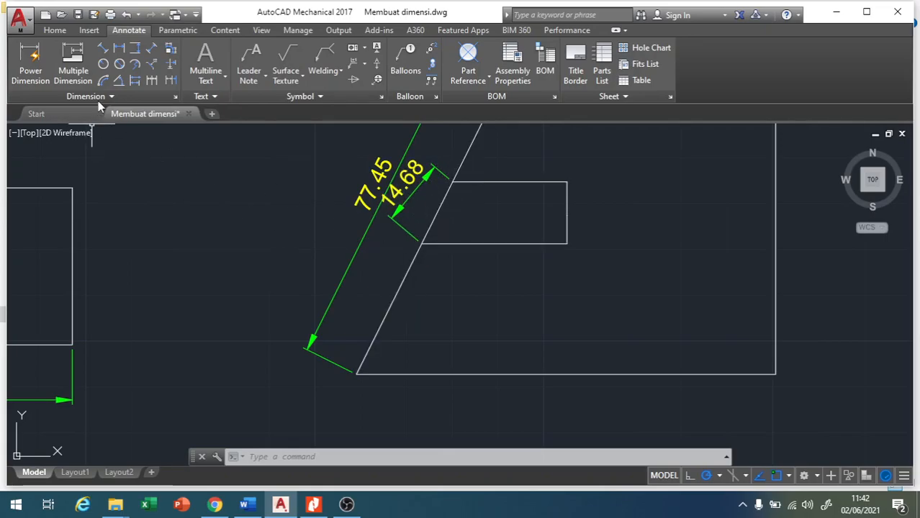
Add an aligned dimension between the same two notch corners on the slanted edge, placed close outside the outline.
click(103, 49)
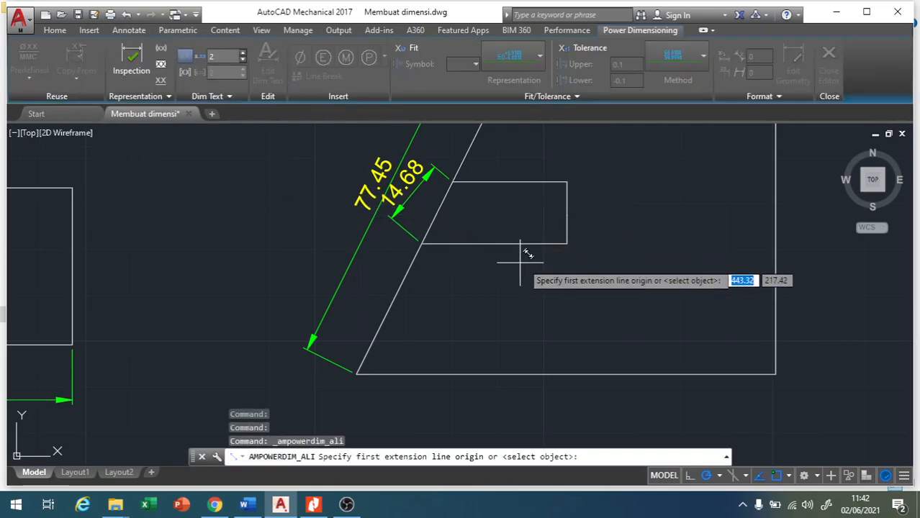
click(453, 179)
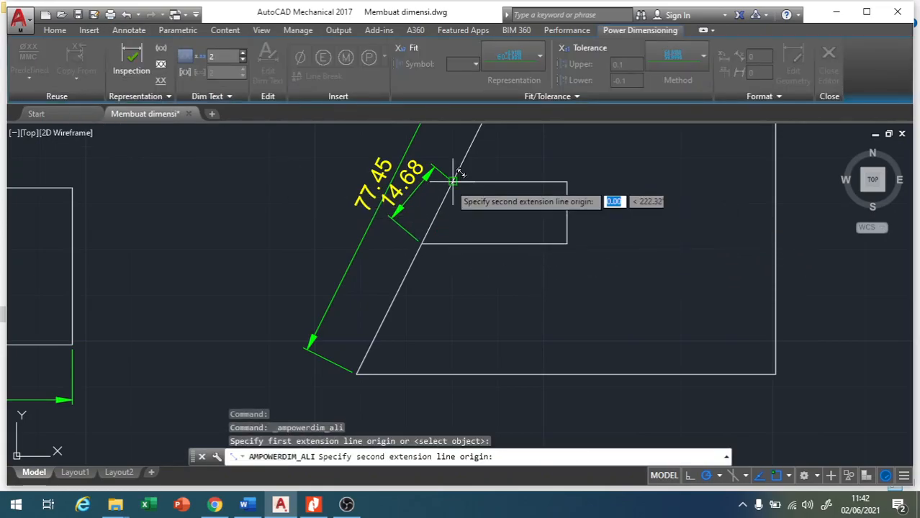
click(422, 243)
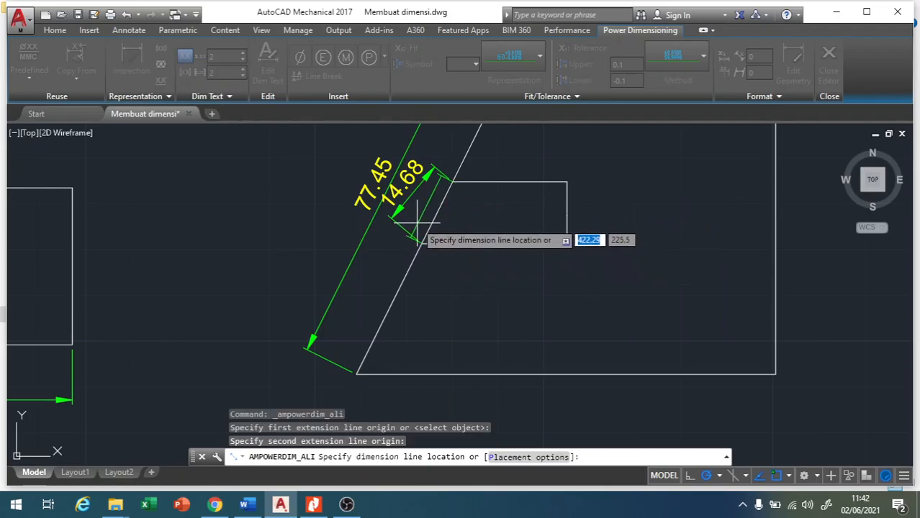
click(416, 220)
click(455, 306)
key(Escape)
key(Escape)
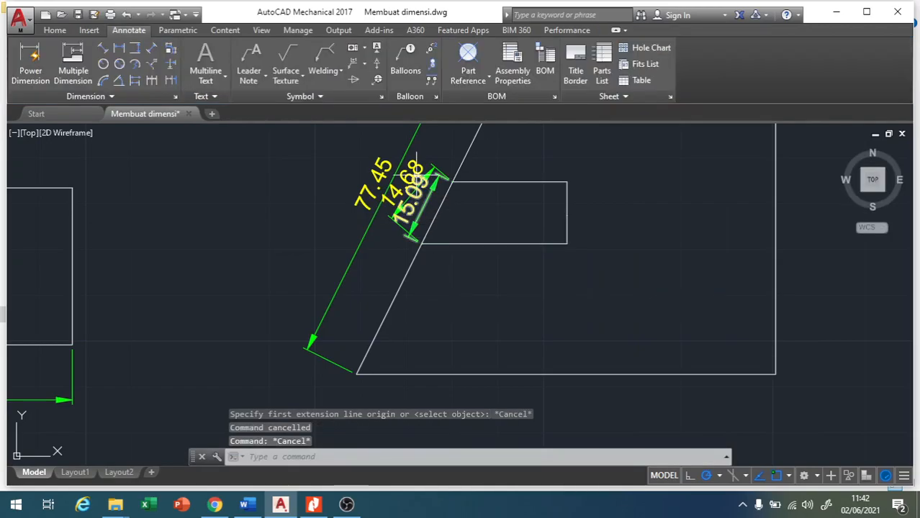
Move the rotated notch dimension on the slanted edge farther outward, clear of the aligned notch dimension.
click(383, 194)
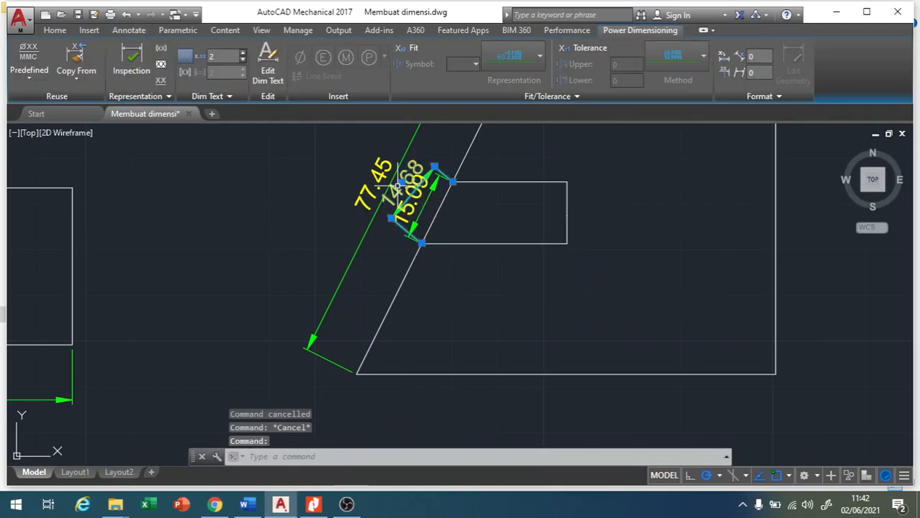
click(402, 182)
click(363, 164)
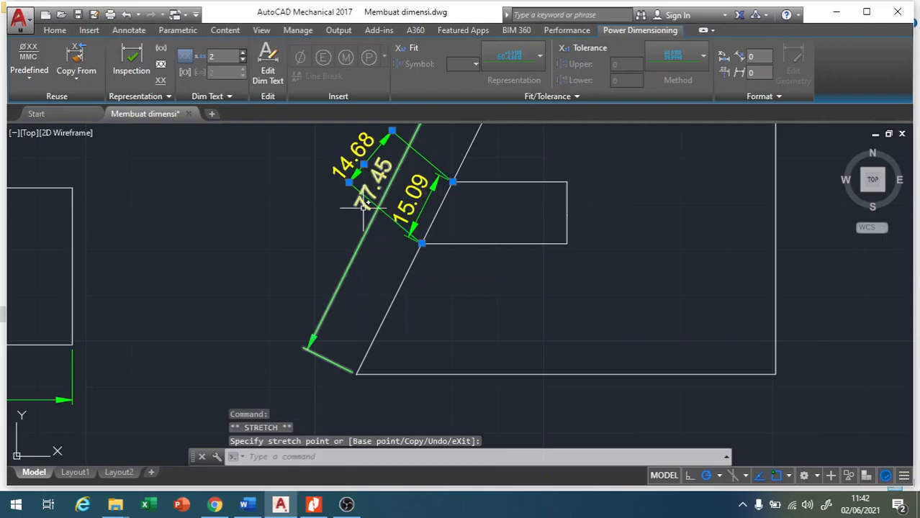
key(Escape)
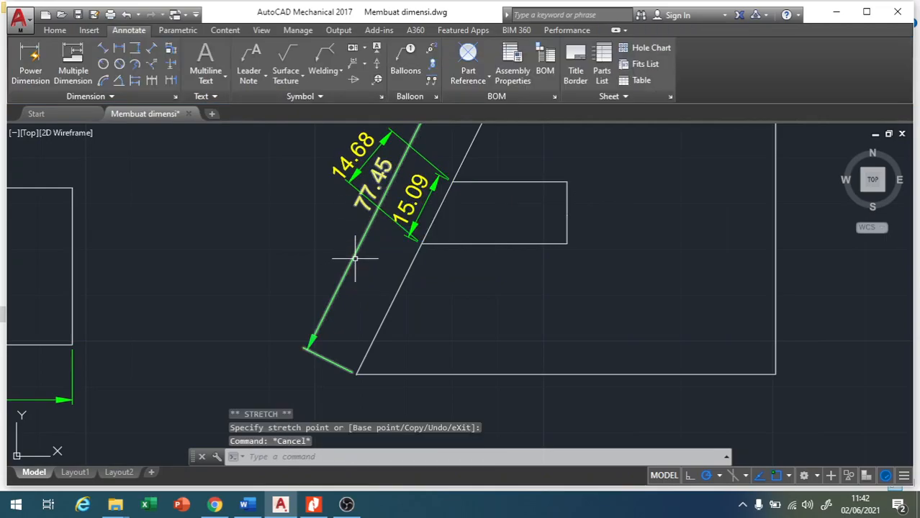
Move the overall dimension of the upper-right shape's slanted edge farther out, beyond both notch dimensions.
click(358, 261)
scroll(387, 308, up, 2)
scroll(390, 280, down, 3)
scroll(432, 259, down, 3)
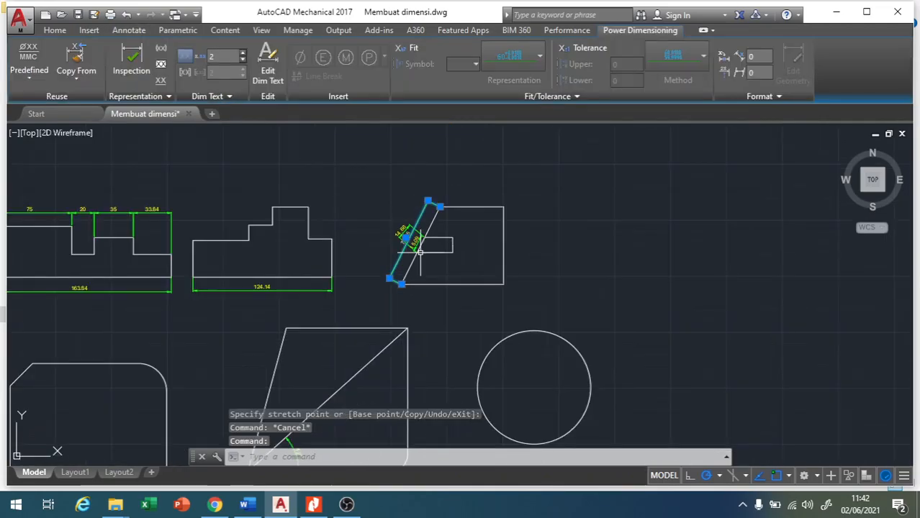
scroll(417, 205, up, 3)
mouse_move(388, 305)
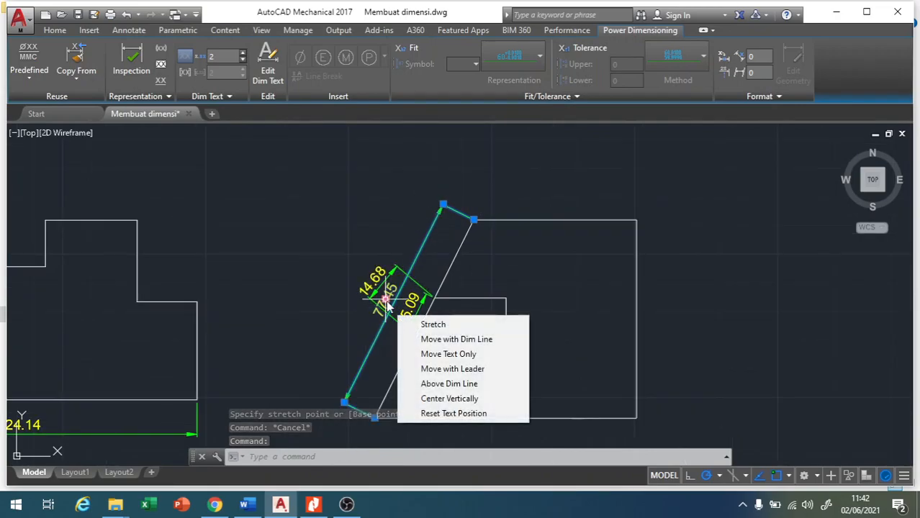
click(431, 322)
click(339, 270)
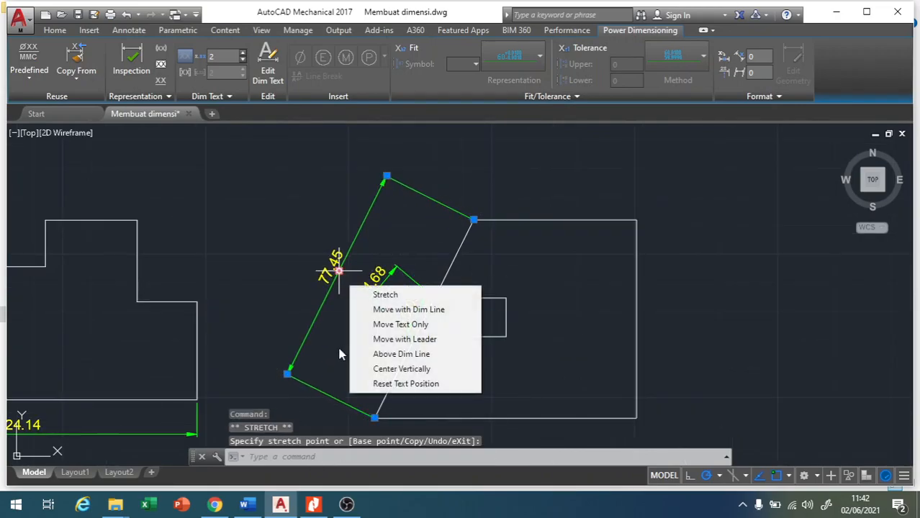
scroll(443, 271, down, 3)
key(Escape)
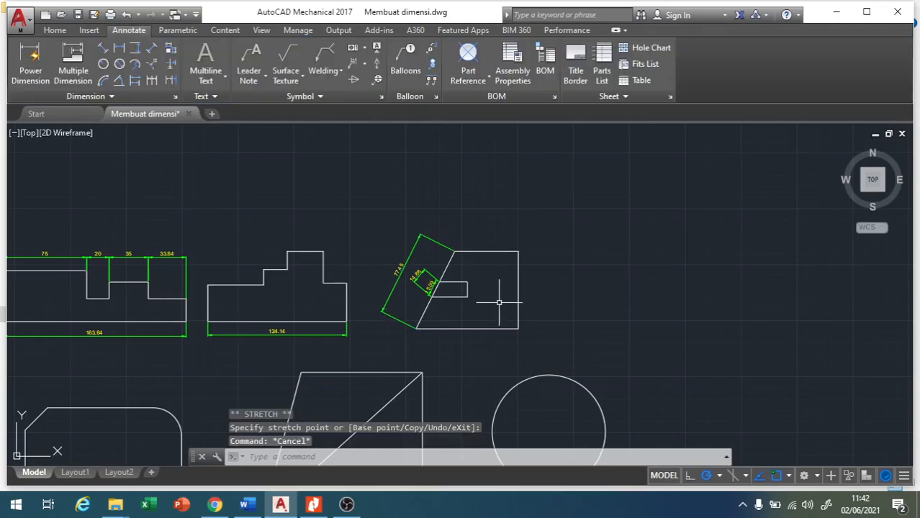
Move the aligned notch dimension slightly farther from the slanted edge, between the edge and the rotated dimension.
scroll(421, 308, up, 5)
click(438, 298)
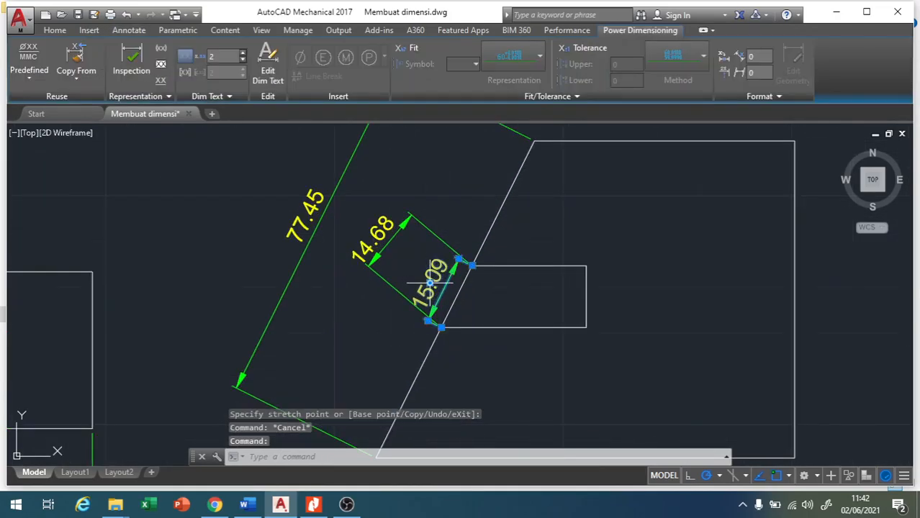
click(429, 282)
key(Escape)
scroll(403, 223, down, 2)
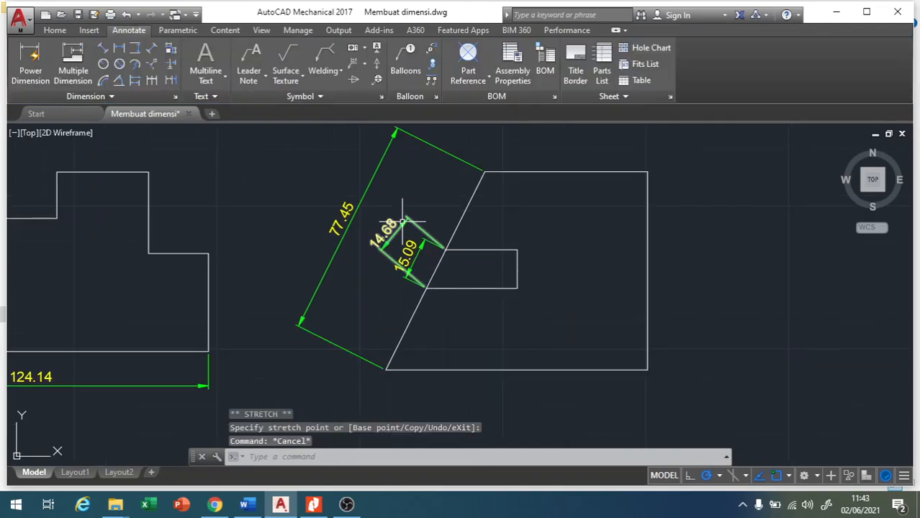
scroll(407, 284, up, 3)
scroll(413, 306, down, 1)
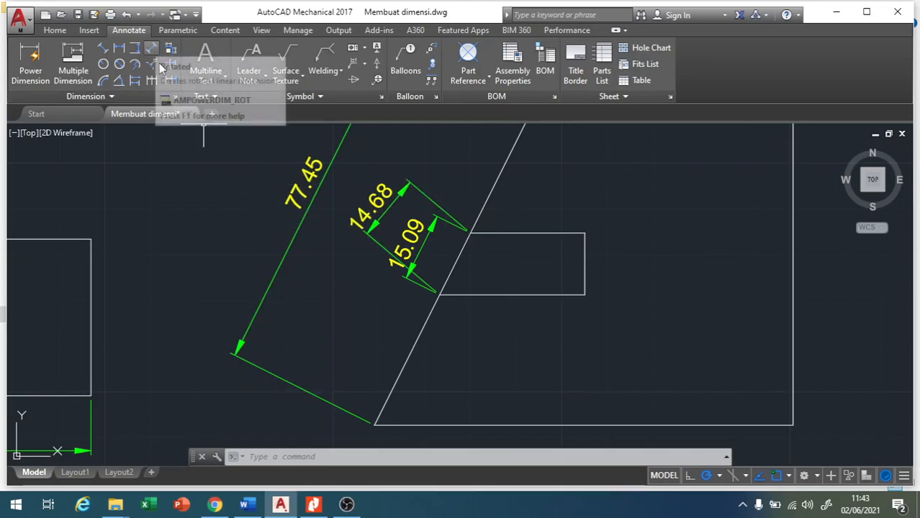
Add a radius dimension to the rounded upper-right corner of the lower-left shape, placed inside the outline.
scroll(478, 248, down, 3)
scroll(493, 208, up, 2)
scroll(494, 208, down, 2)
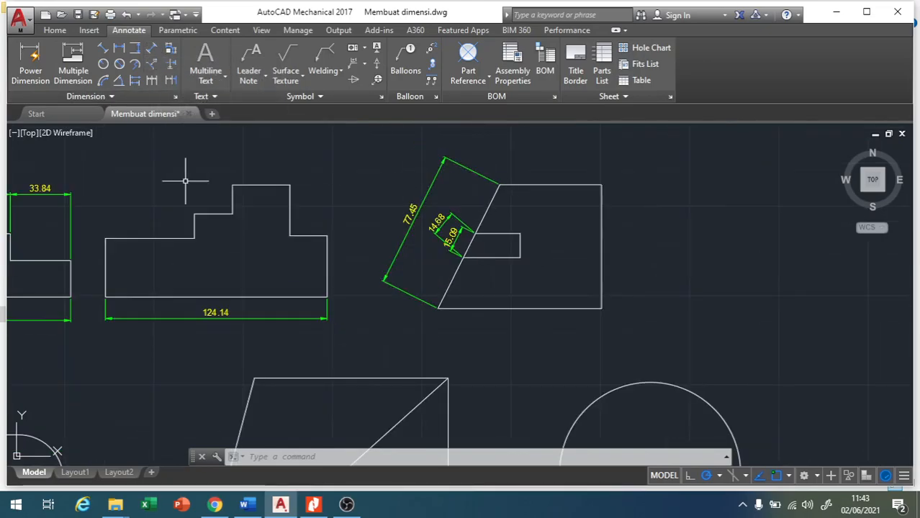
click(103, 64)
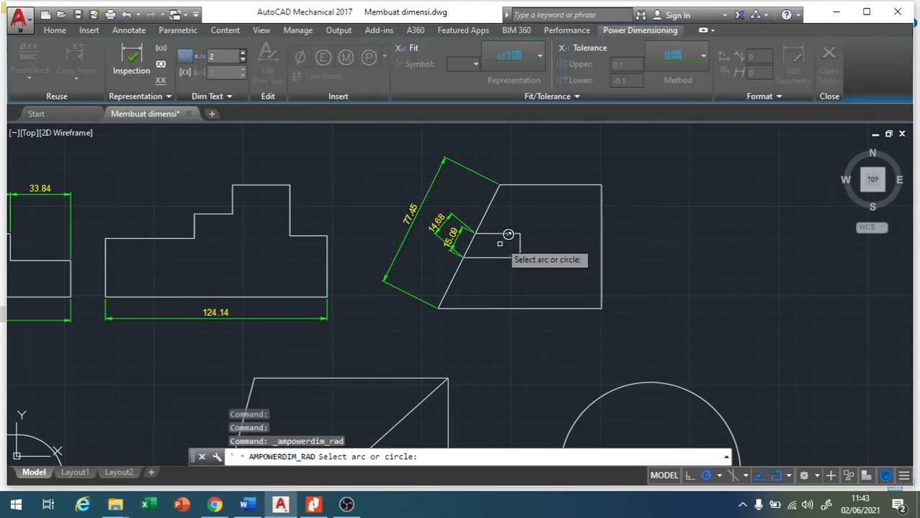
scroll(514, 216, down, 3)
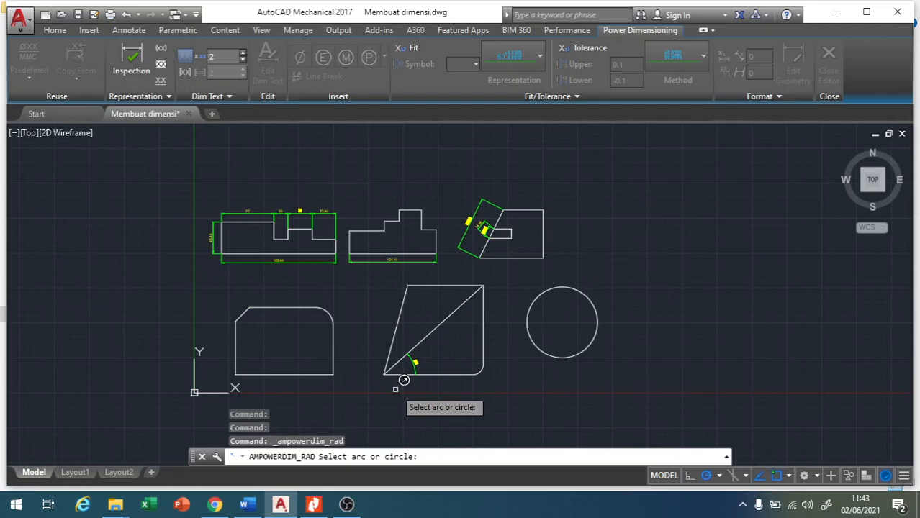
scroll(404, 380, up, 2)
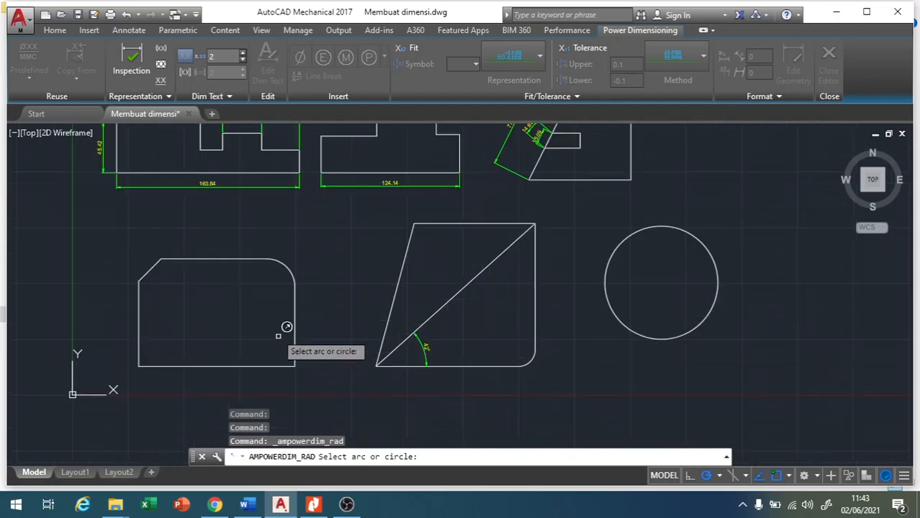
click(288, 264)
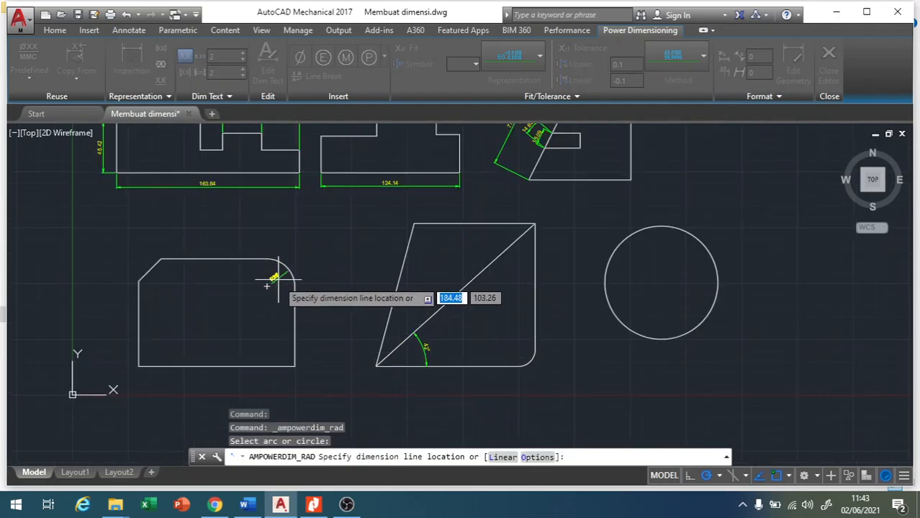
click(279, 277)
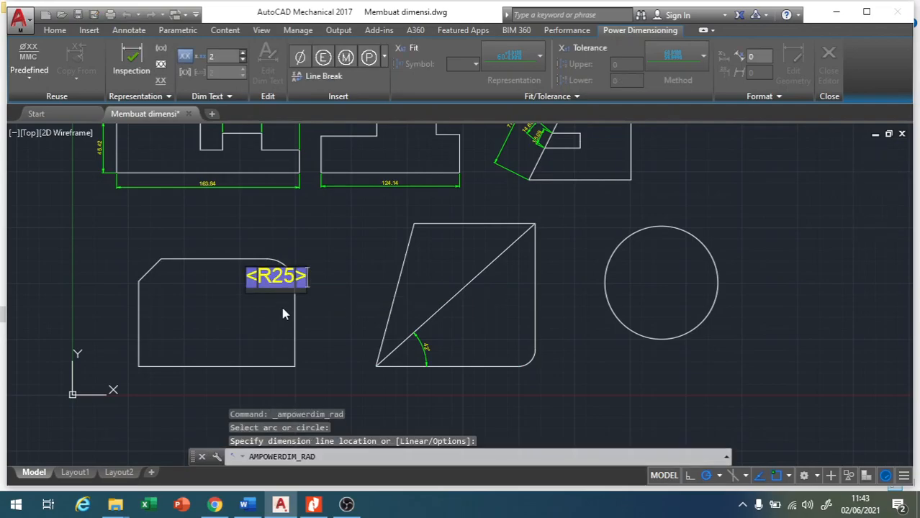
key(Return)
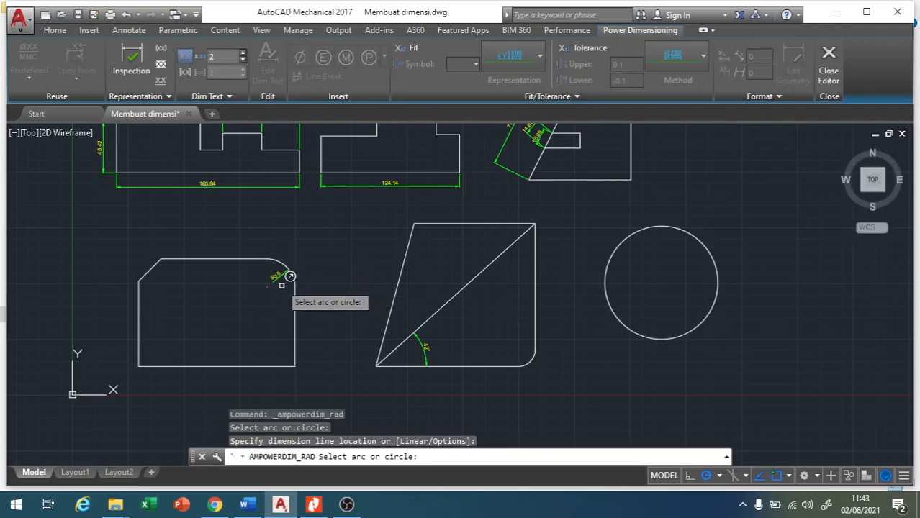
scroll(289, 269, up, 5)
scroll(288, 269, down, 4)
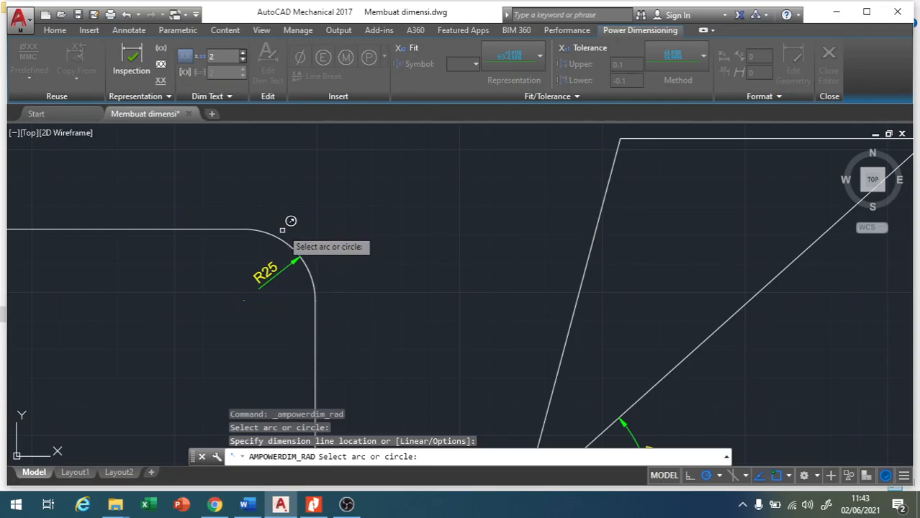
Add a diameter dimension to the circle, with its dimension line running vertically through the centre.
click(129, 30)
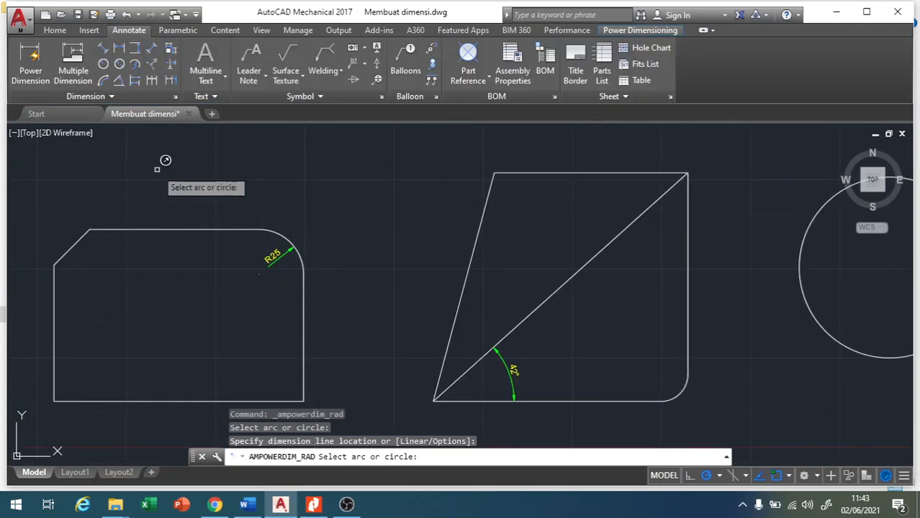
click(121, 66)
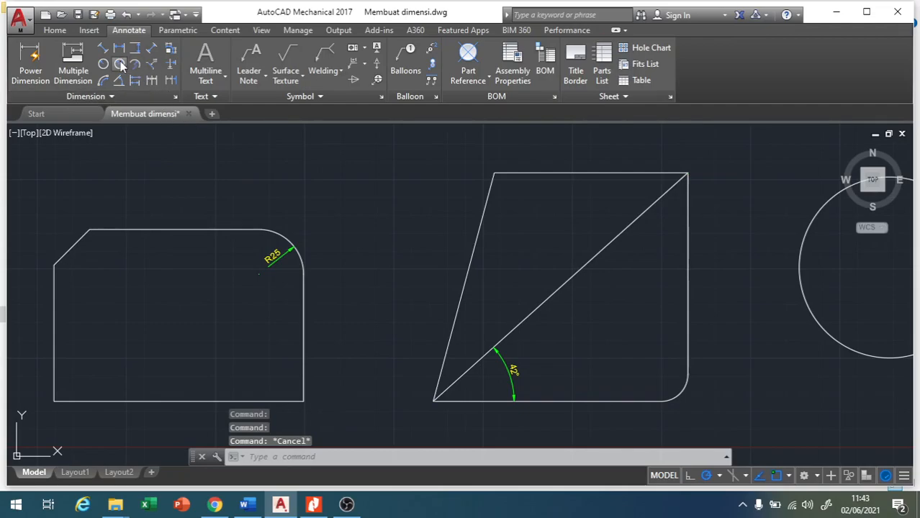
click(121, 66)
scroll(334, 164, up, 2)
scroll(331, 167, down, 4)
scroll(397, 271, down, 3)
scroll(565, 272, up, 2)
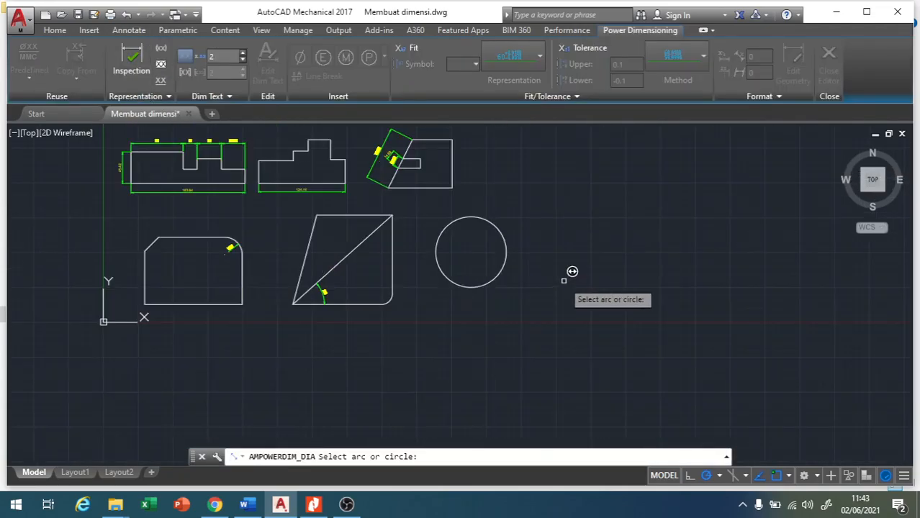
click(508, 251)
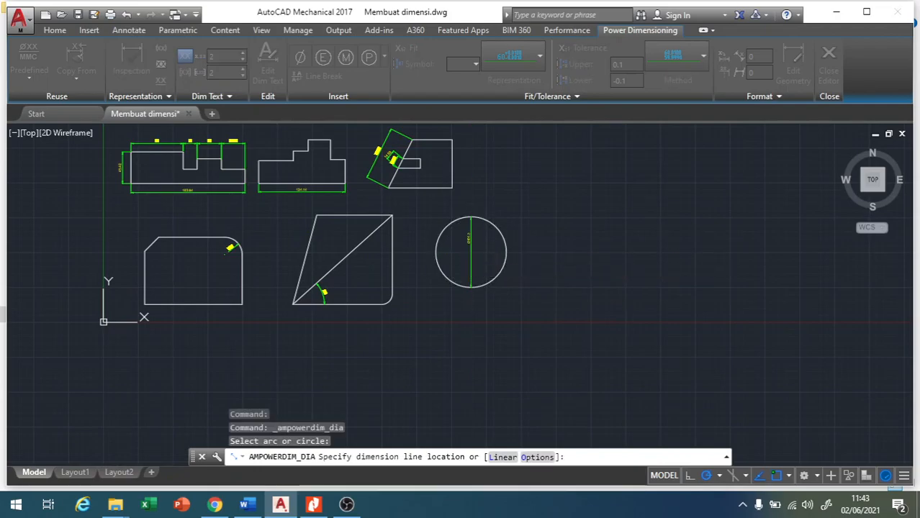
click(530, 255)
click(531, 252)
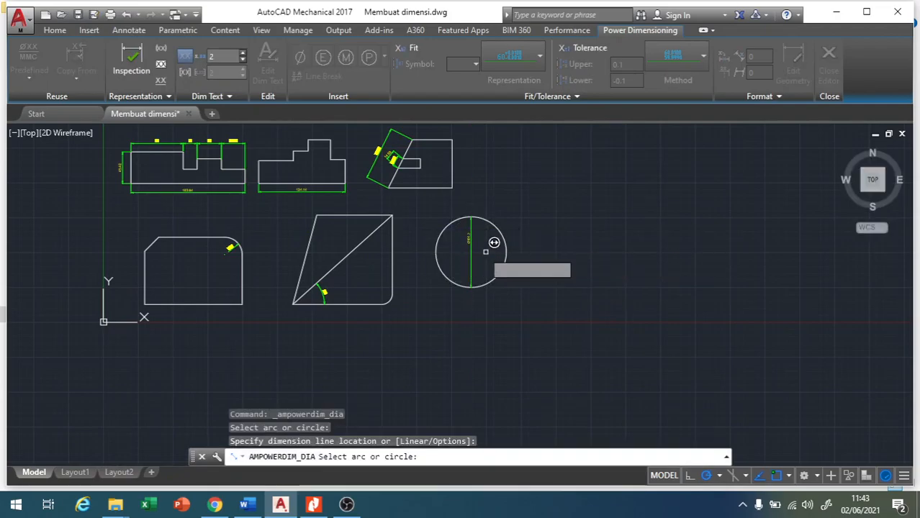
scroll(498, 243, up, 3)
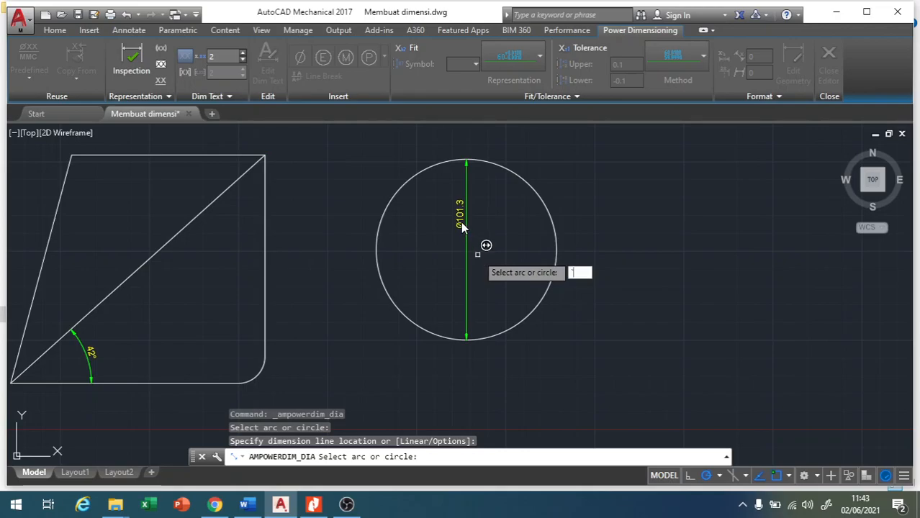
key(Escape)
key(Escape)
Move the circle's diameter text down along its vertical dimension line to near the centre.
click(460, 223)
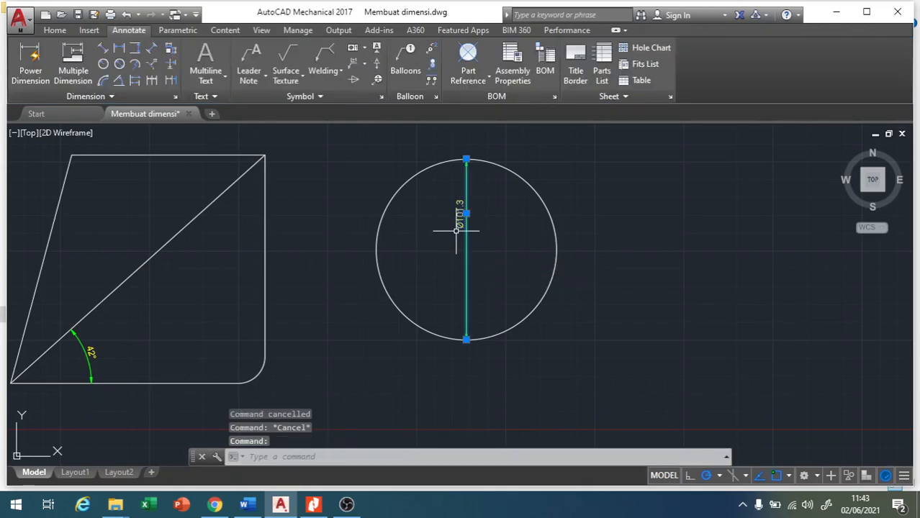
click(465, 213)
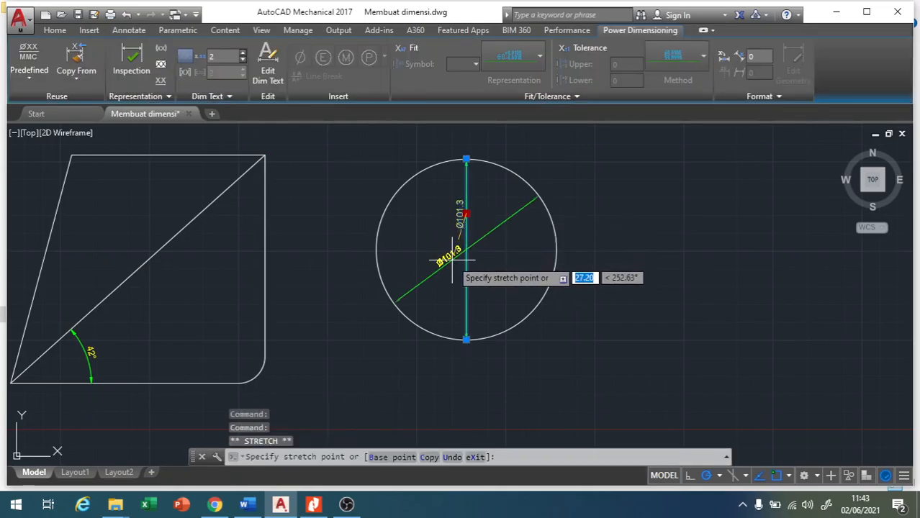
click(462, 258)
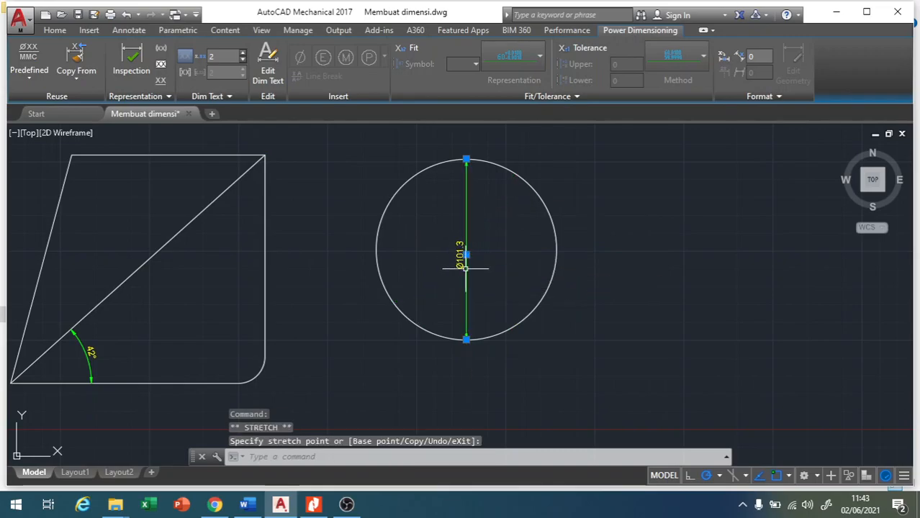
key(Escape)
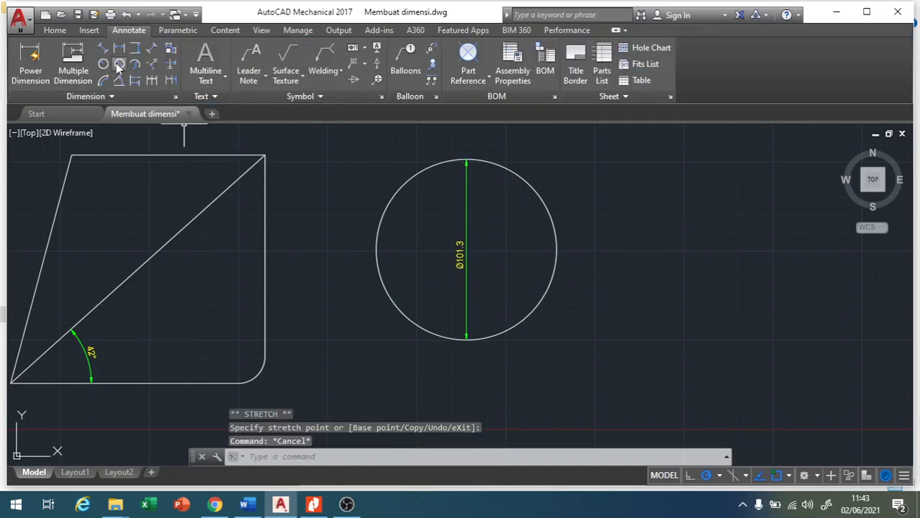
scroll(415, 294, up, 2)
scroll(470, 303, down, 5)
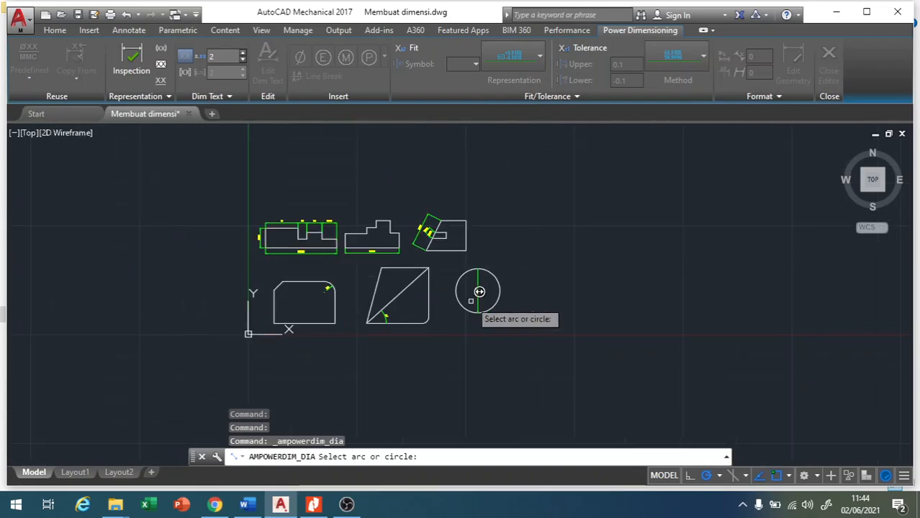
scroll(390, 309, up, 2)
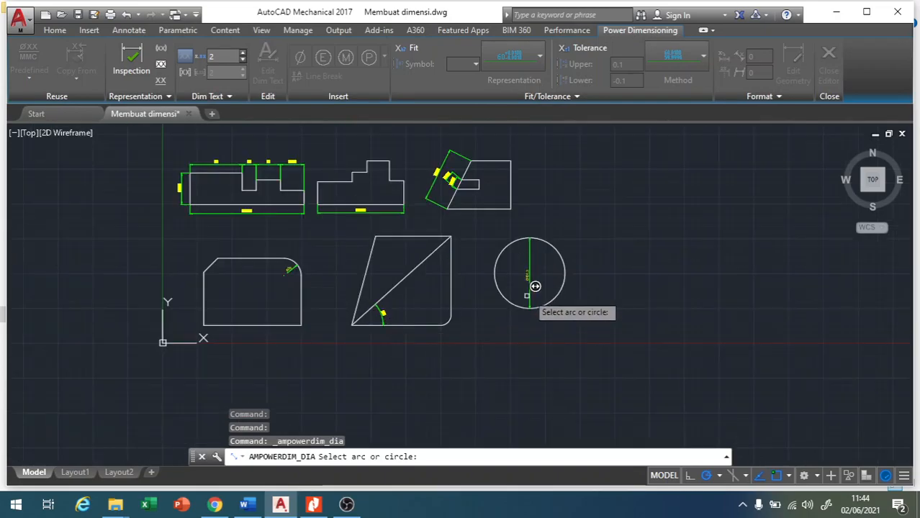
click(564, 264)
click(601, 244)
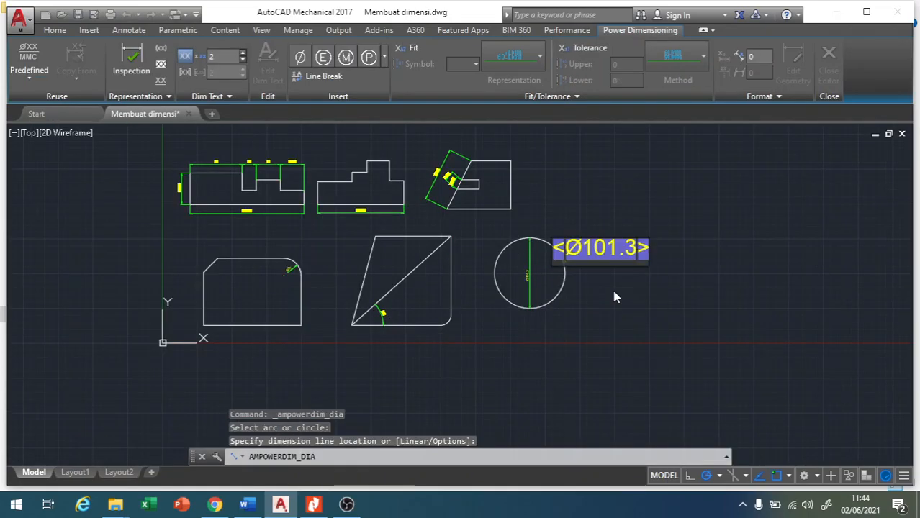
key(Escape)
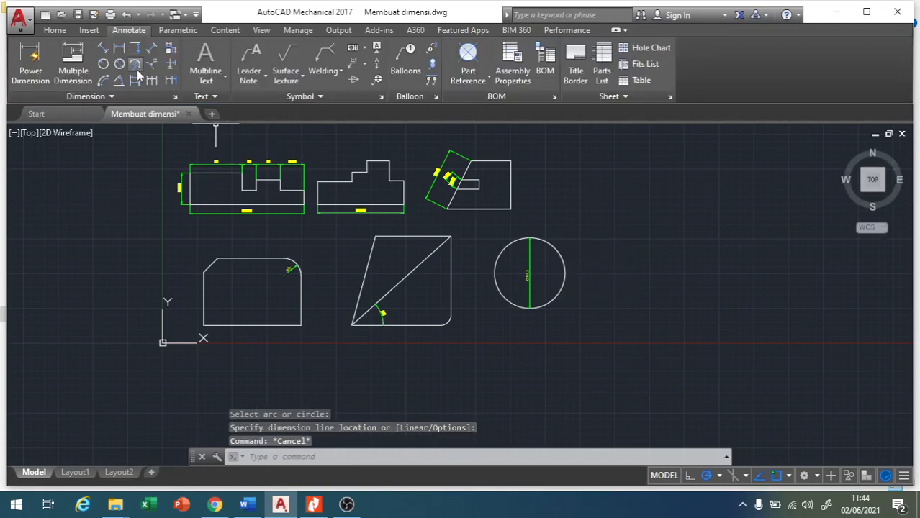
Add a second diameter dimension to the circle, placed outside its upper-right side.
key(Return)
click(564, 260)
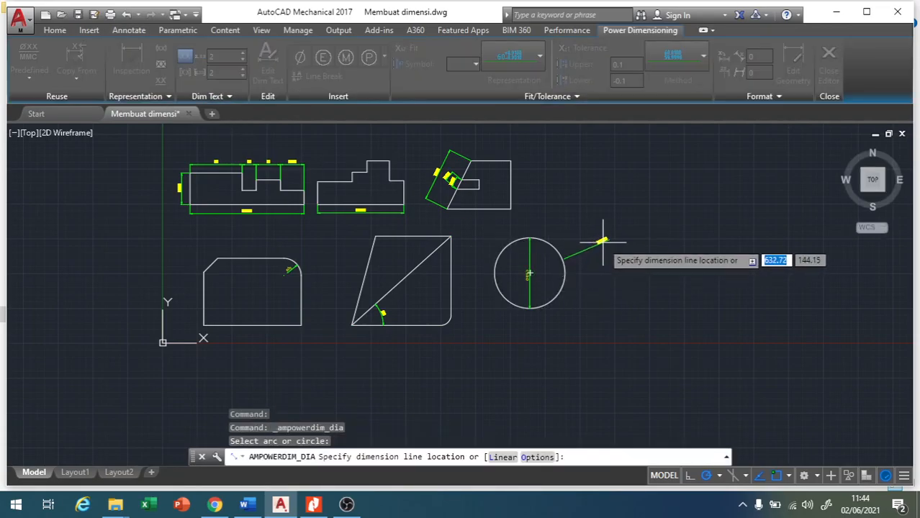
click(607, 240)
click(629, 272)
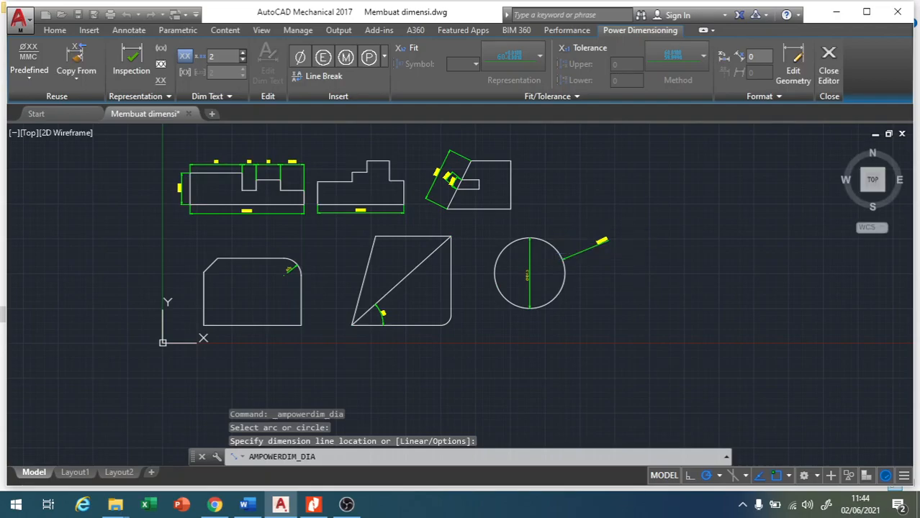
scroll(627, 259, up, 4)
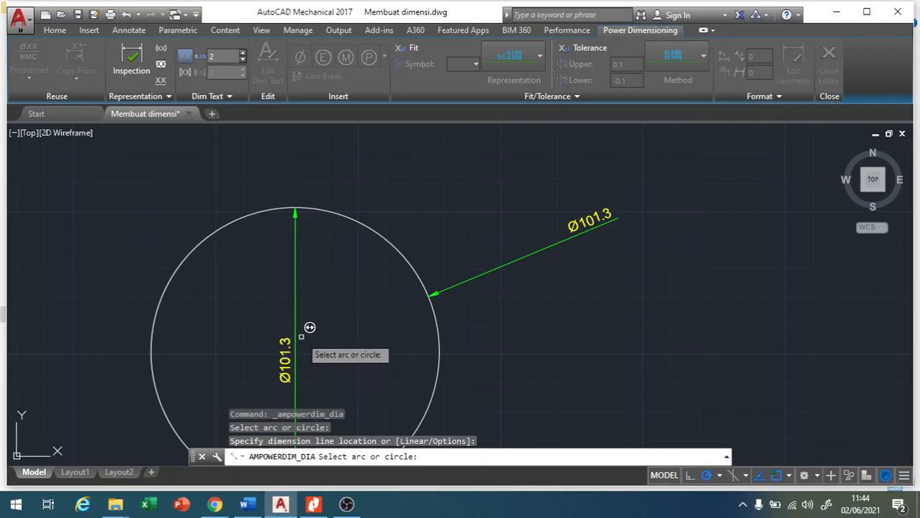
Add a chamfer dimension to the sloped upper-left corner of the lower-left shape, referencing its left and top edges.
scroll(305, 328, down, 1)
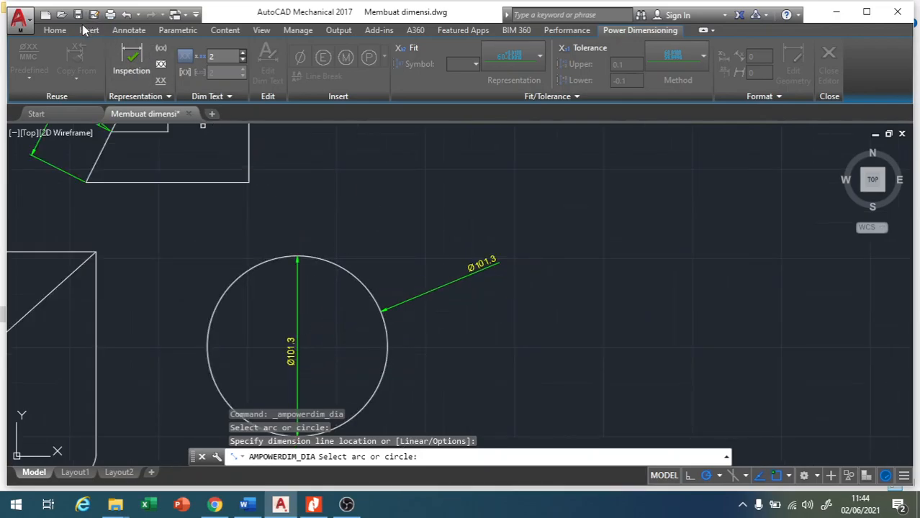
click(56, 31)
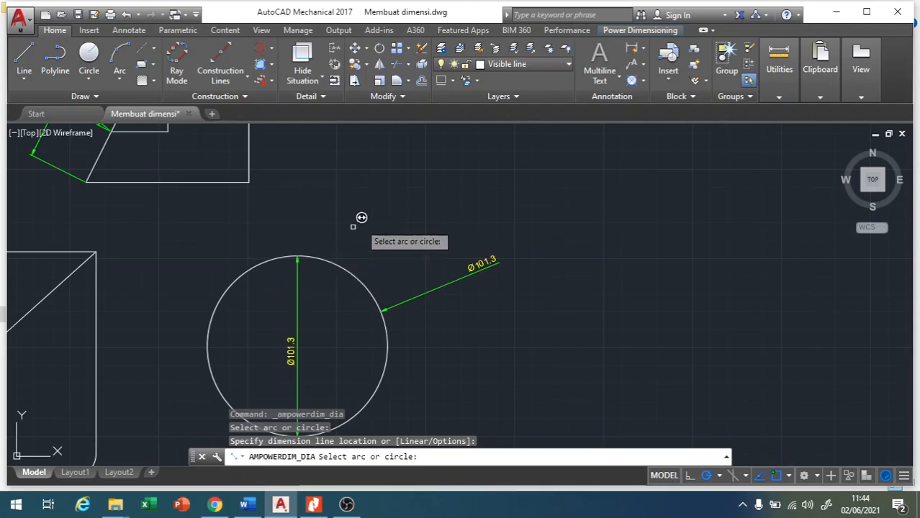
scroll(492, 220, down, 2)
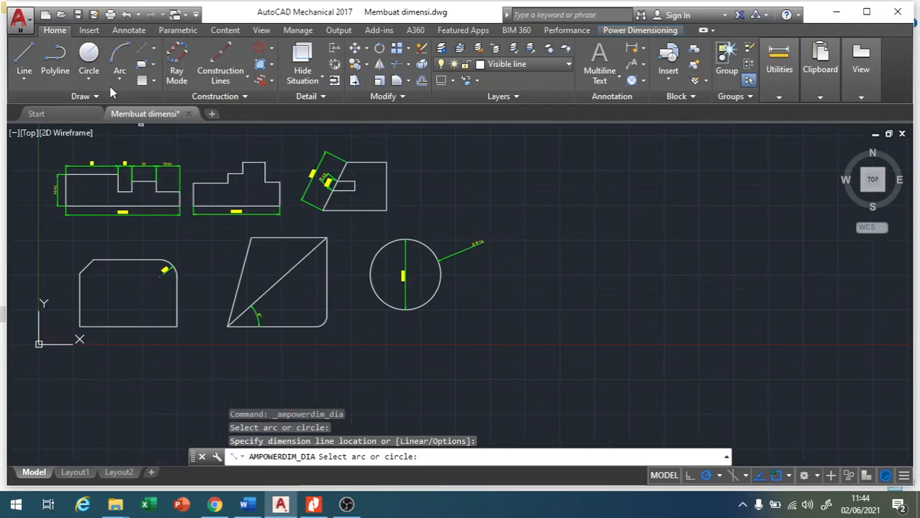
click(129, 30)
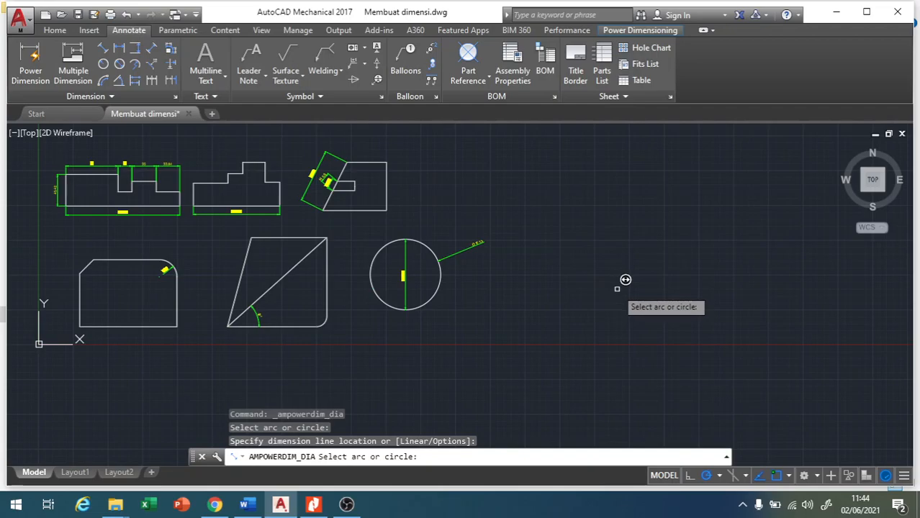
key(Escape)
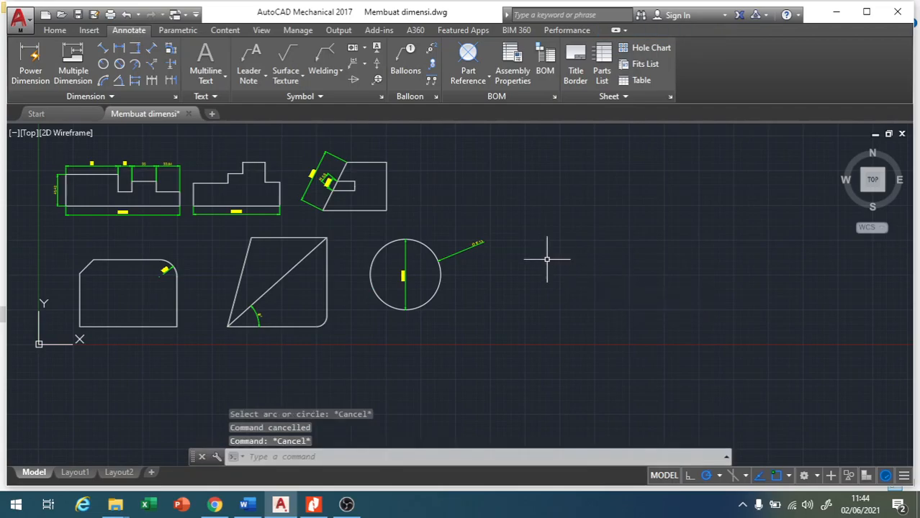
click(151, 67)
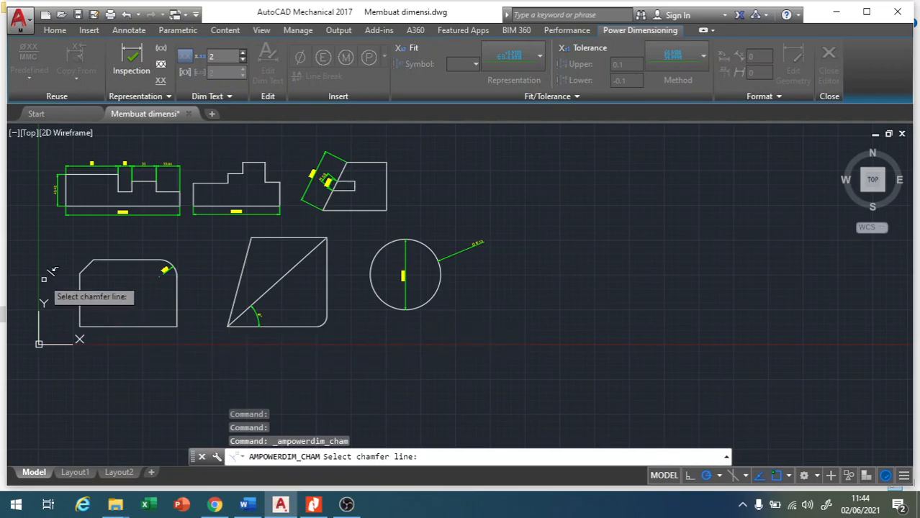
scroll(45, 252, down, 2)
scroll(52, 256, up, 4)
scroll(49, 259, up, 4)
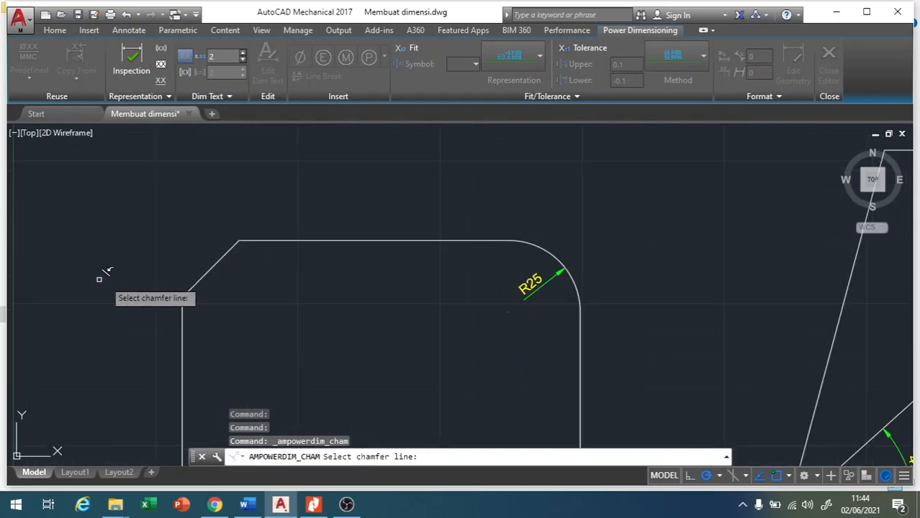
click(216, 262)
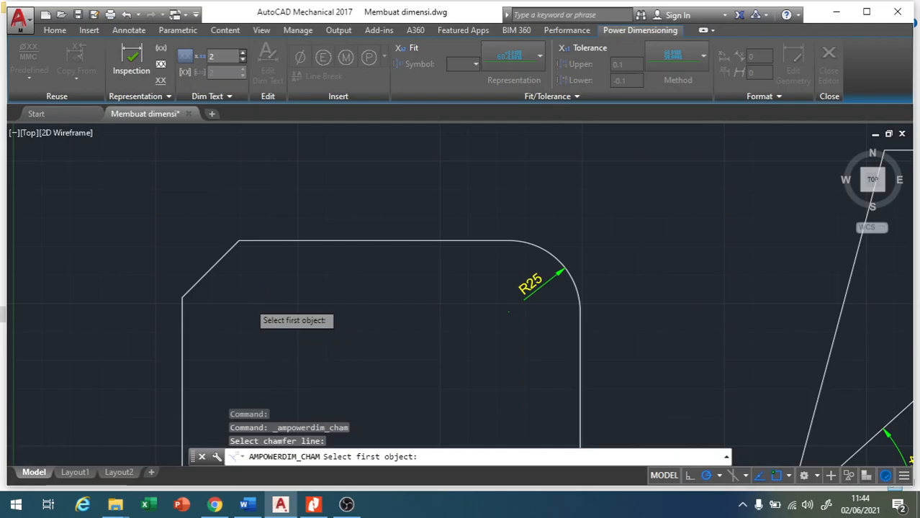
scroll(257, 295, down, 1)
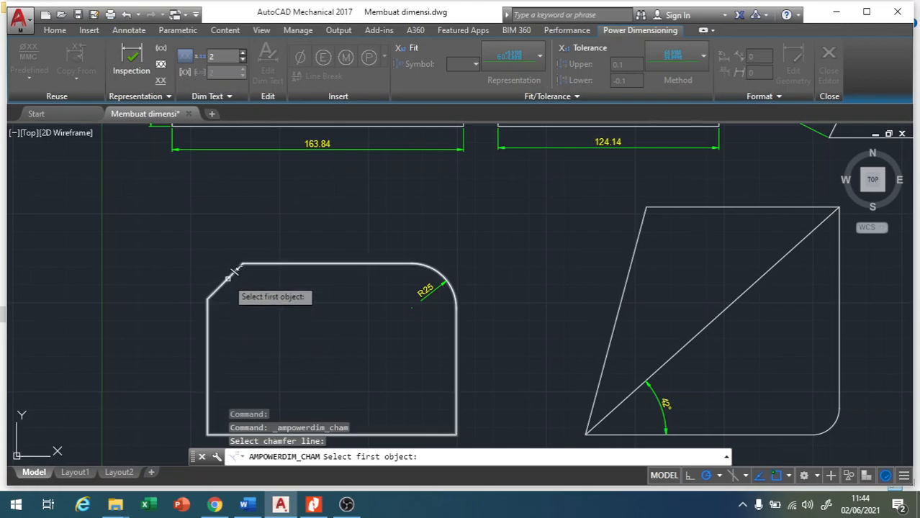
click(209, 335)
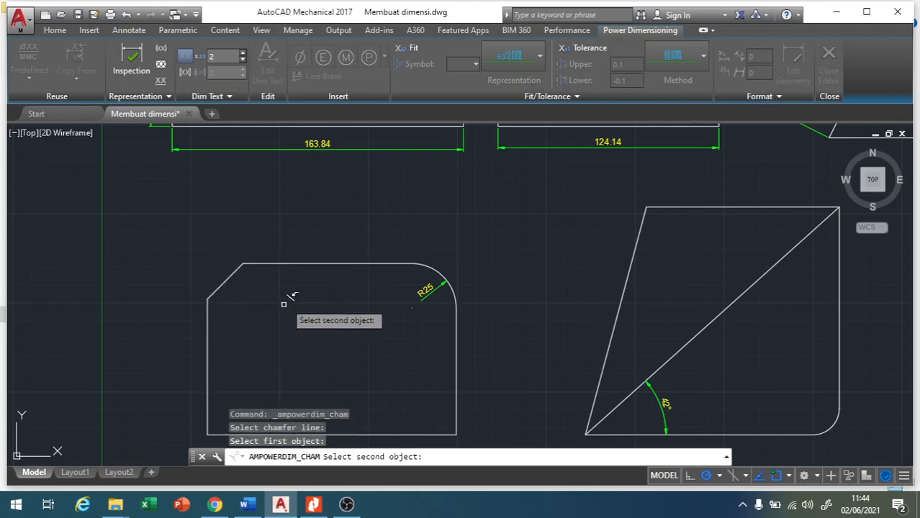
click(295, 265)
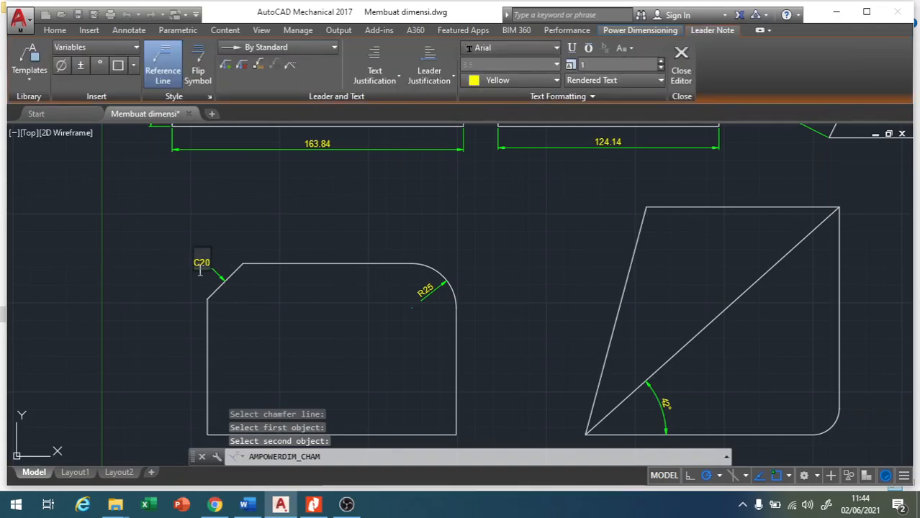
key(Return)
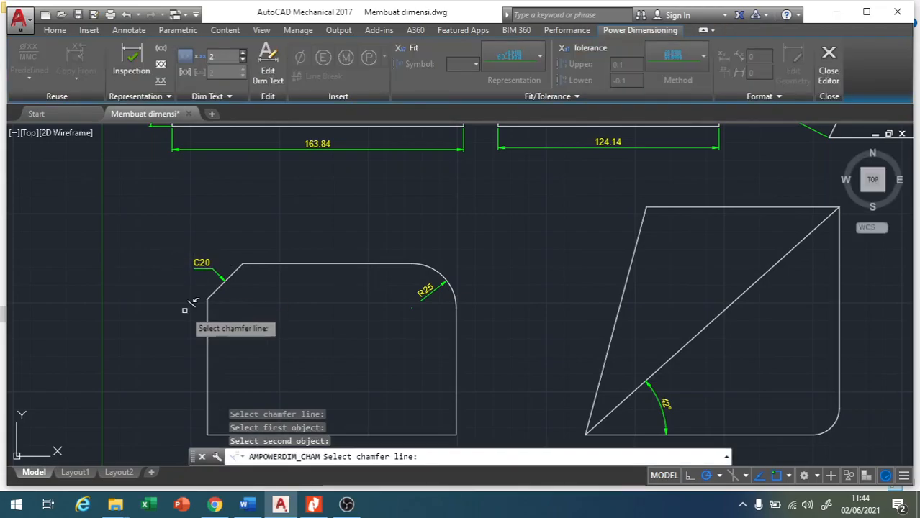
scroll(187, 267, up, 2)
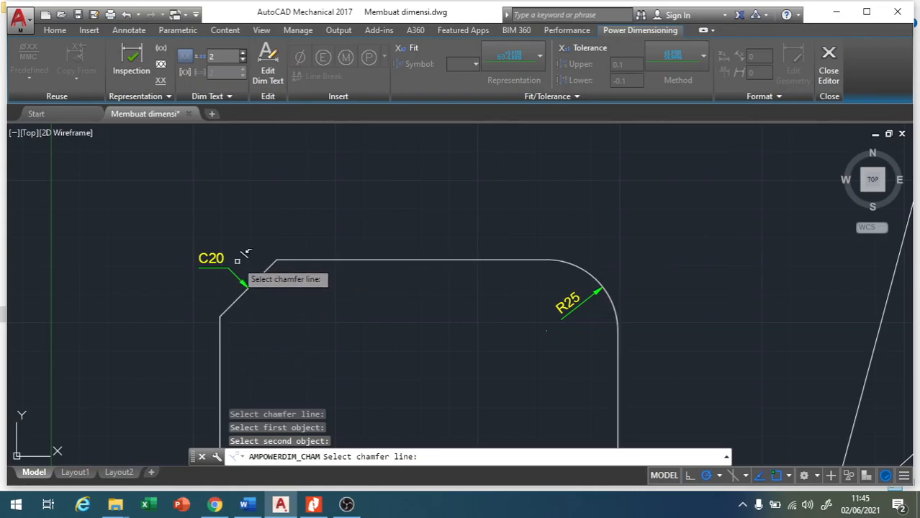
scroll(281, 273, down, 4)
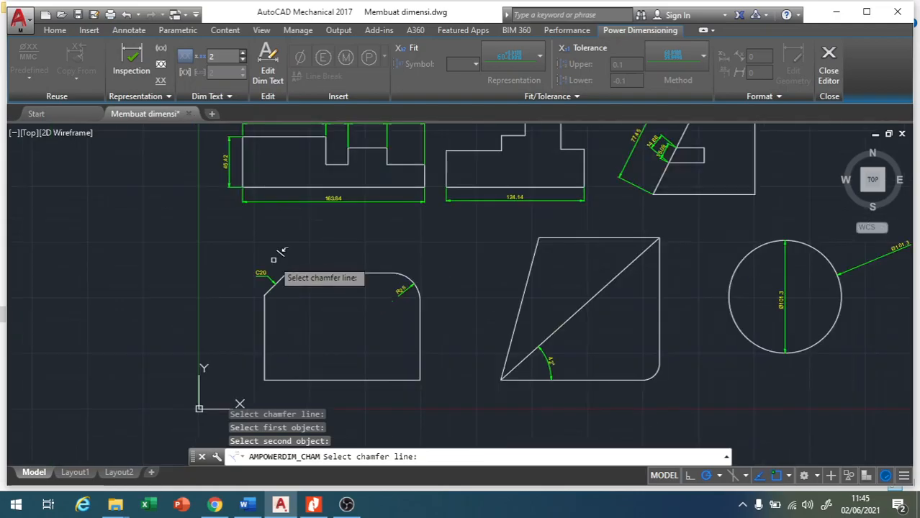
click(129, 31)
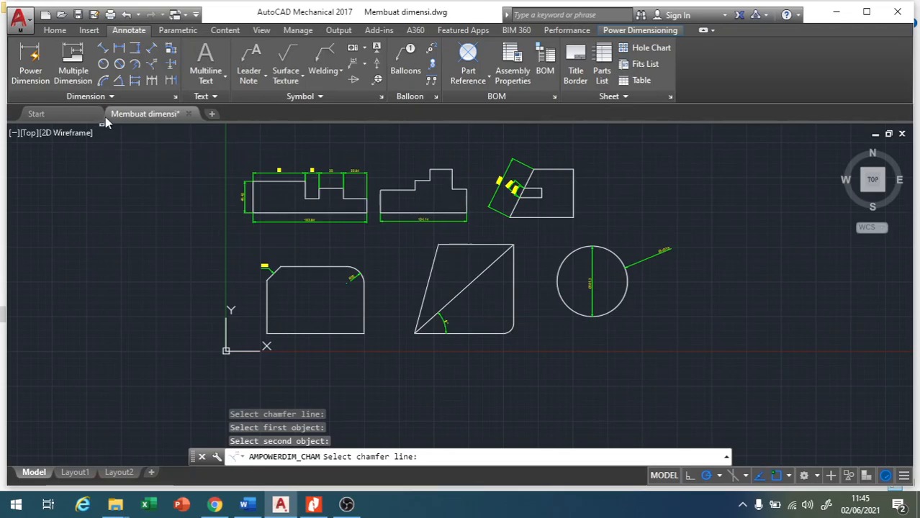
key(Escape)
key(Escape)
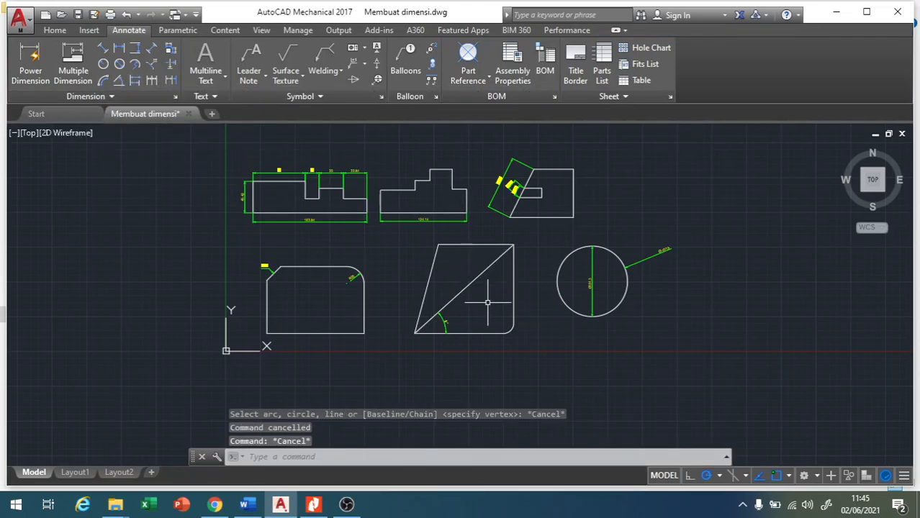
click(119, 81)
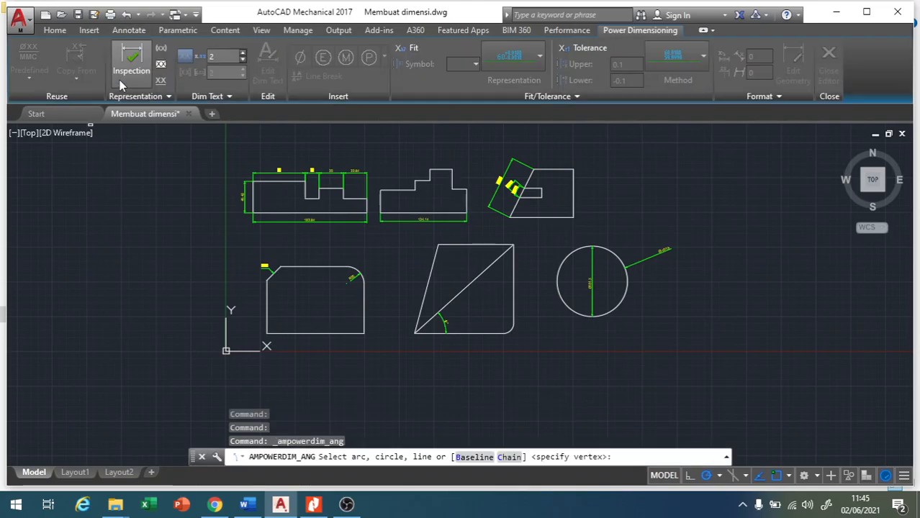
click(486, 324)
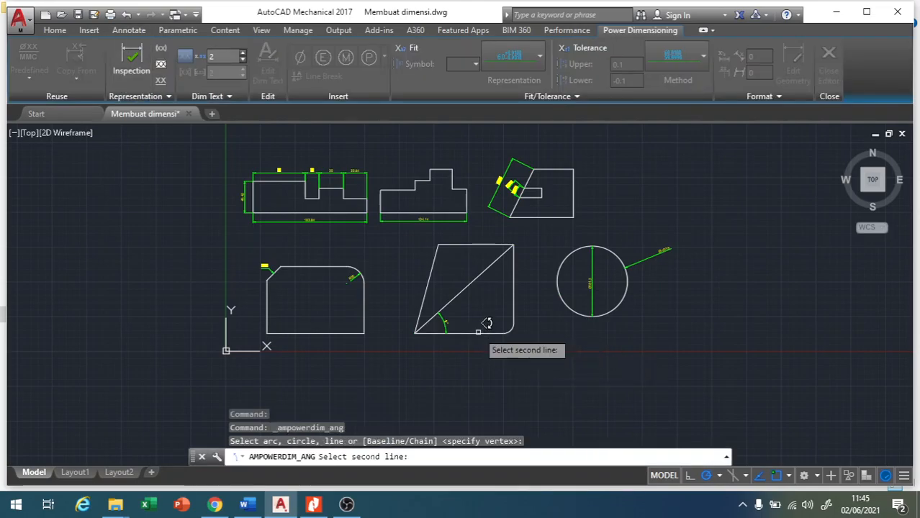
scroll(484, 306, up, 4)
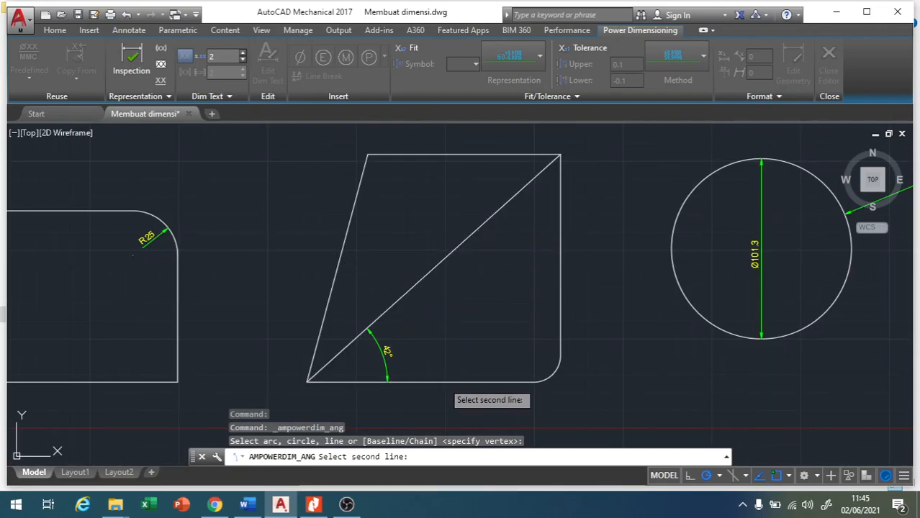
click(450, 372)
key(Escape)
key(Escape)
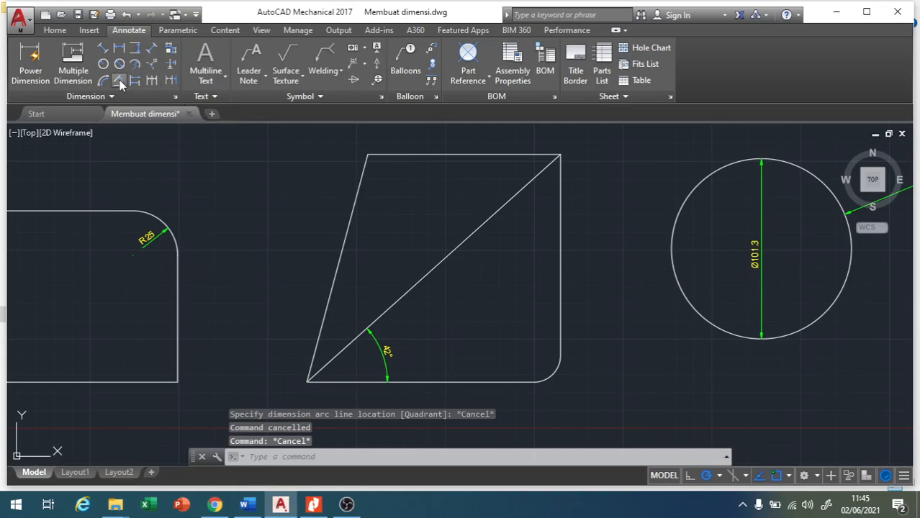
Add an angular dimension between the bottom edge and slanted left edge of the lower-middle shape, outside the 42° dimension.
click(119, 80)
click(486, 372)
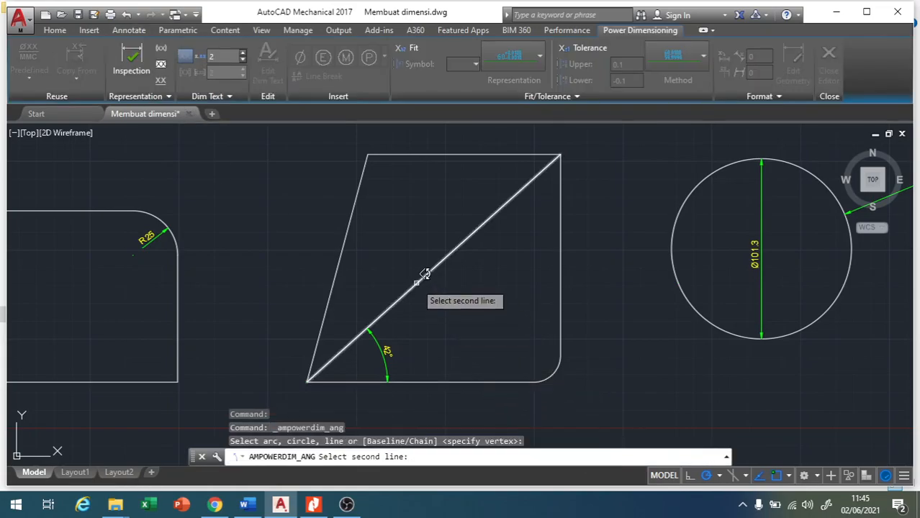
click(344, 251)
click(434, 317)
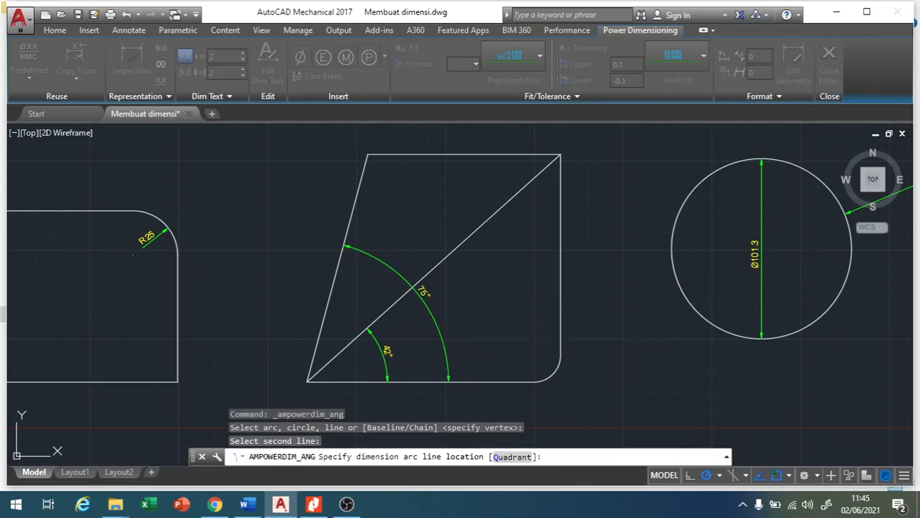
click(460, 362)
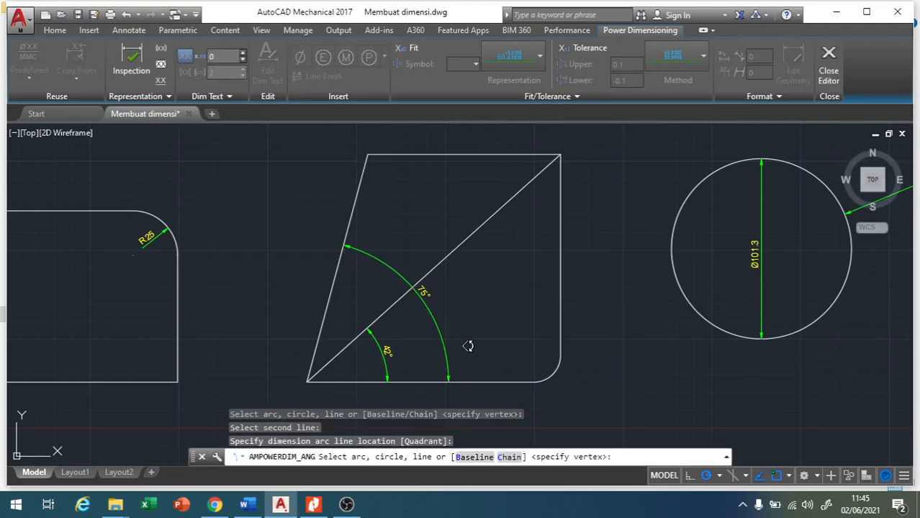
key(Escape)
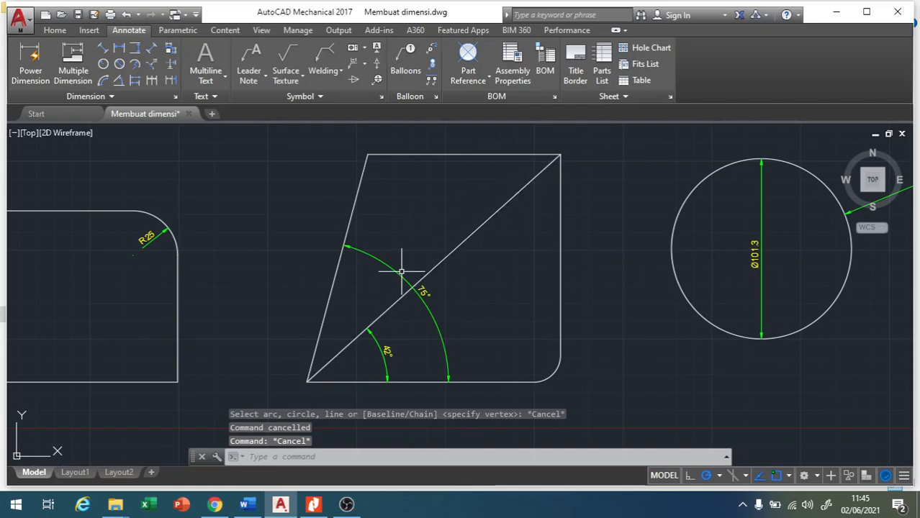
Break the 75° angular dimension line where it crosses the diagonal, using the Multiple option of Dimension Break.
scroll(419, 279, up, 4)
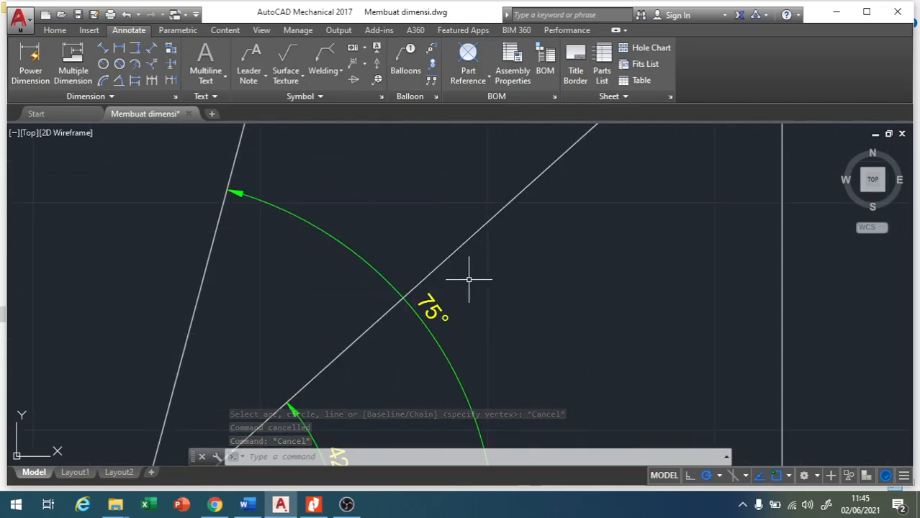
scroll(403, 308, up, 3)
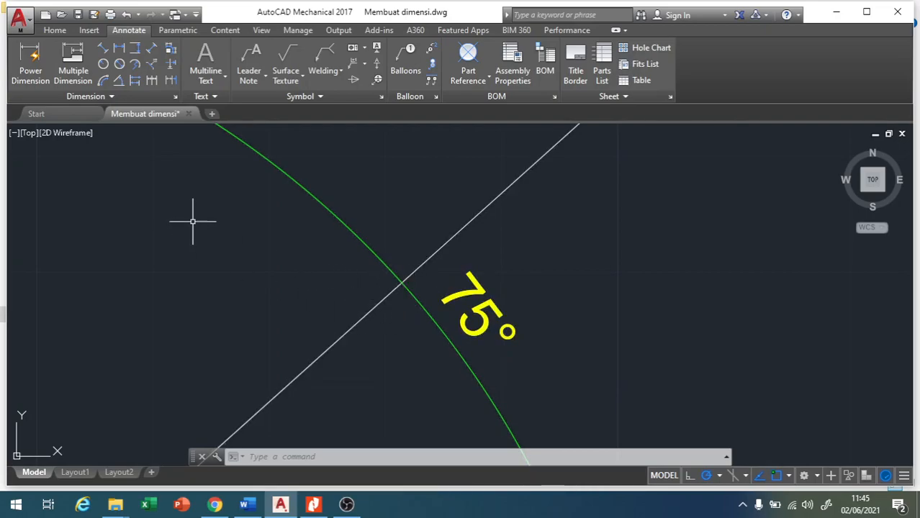
click(171, 66)
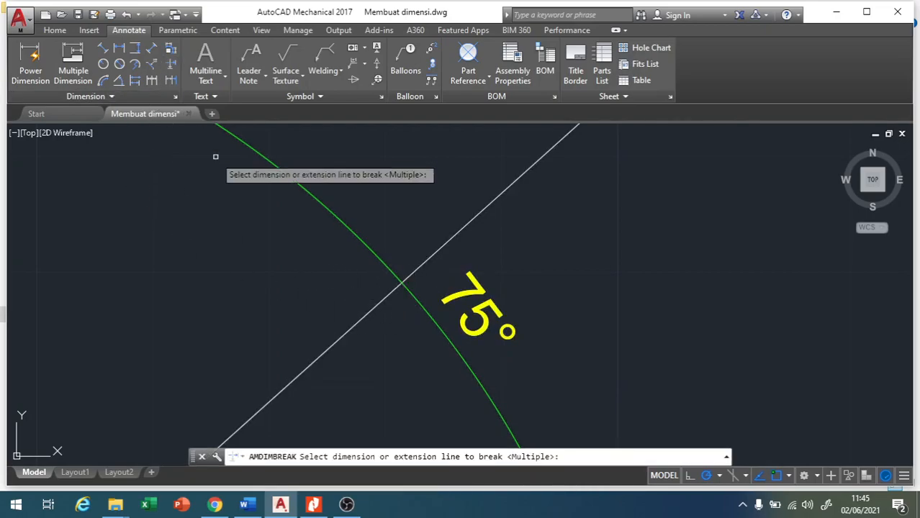
key(Return)
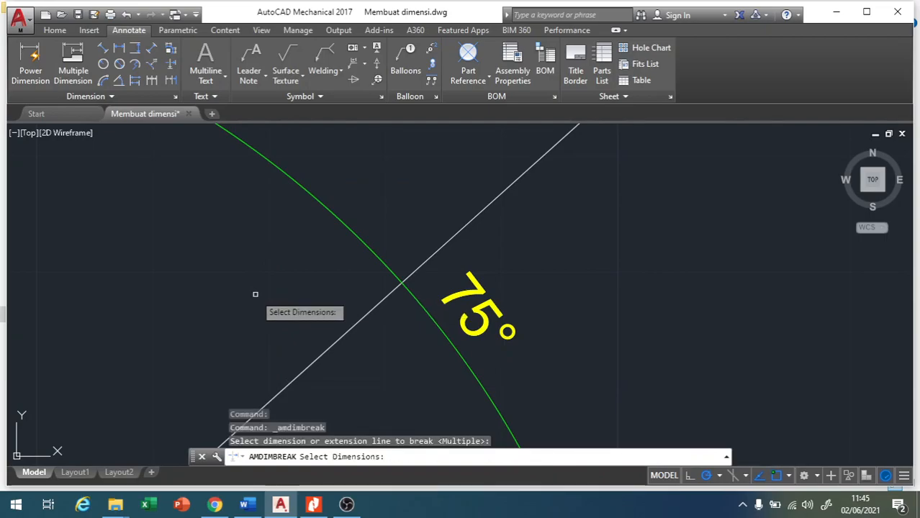
click(356, 239)
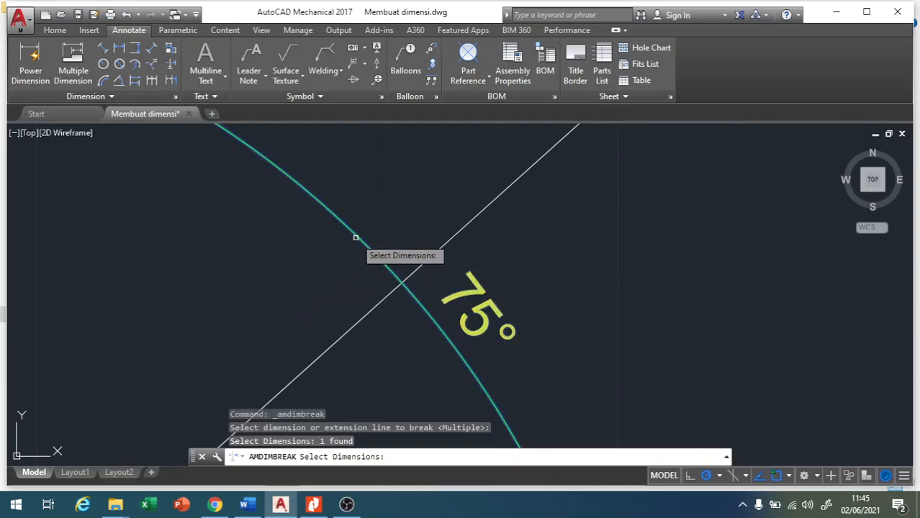
key(Return)
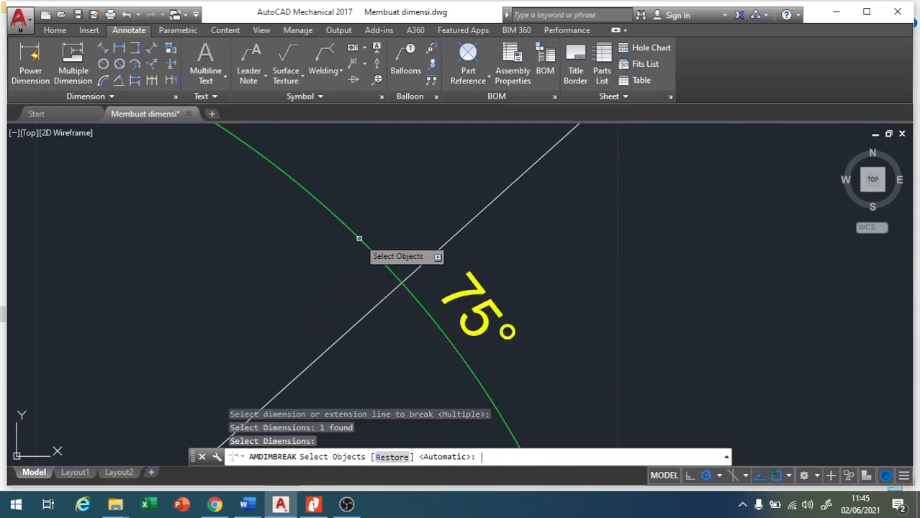
click(454, 235)
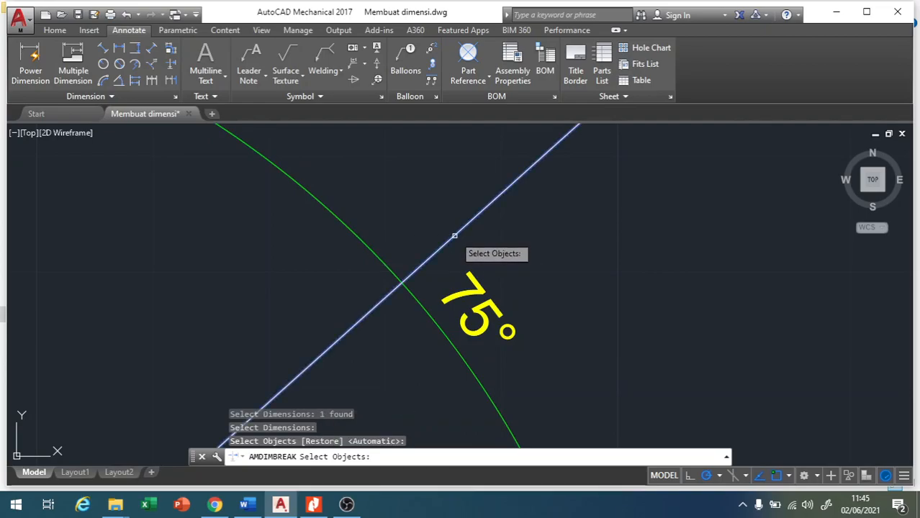
key(Return)
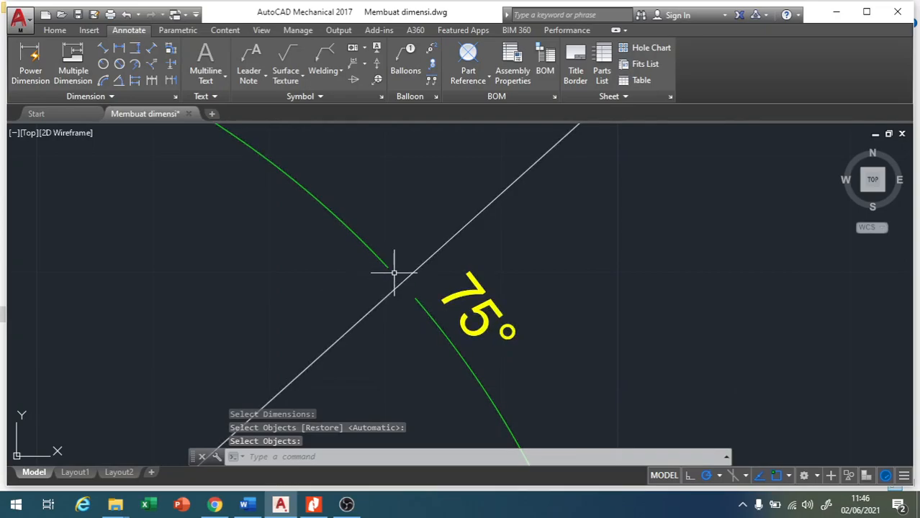
scroll(392, 277, down, 5)
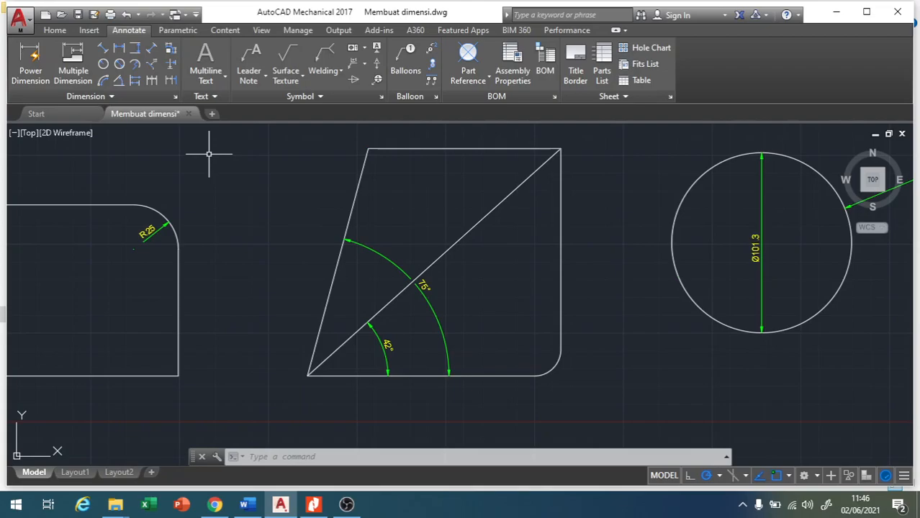
Add an arc length dimension to the rounded lower-right corner of the lower-middle shape, placed just outside the corner.
click(104, 80)
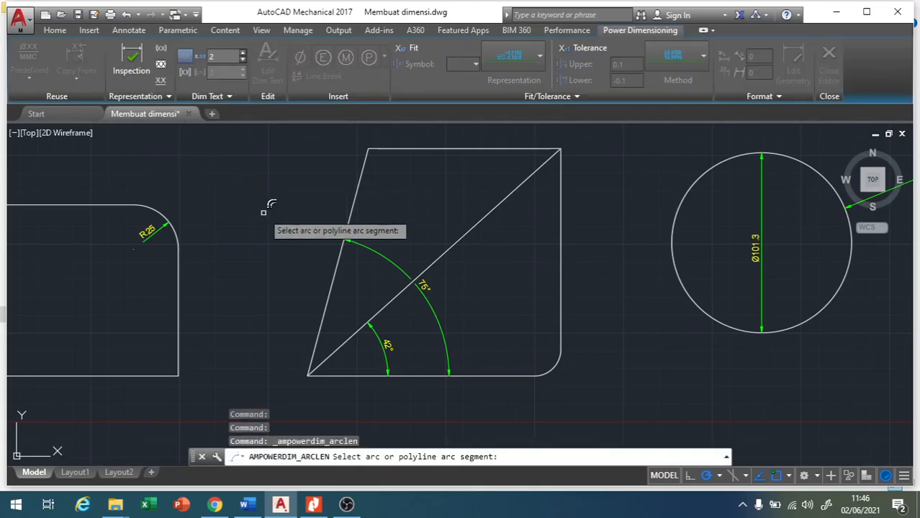
scroll(666, 272, down, 3)
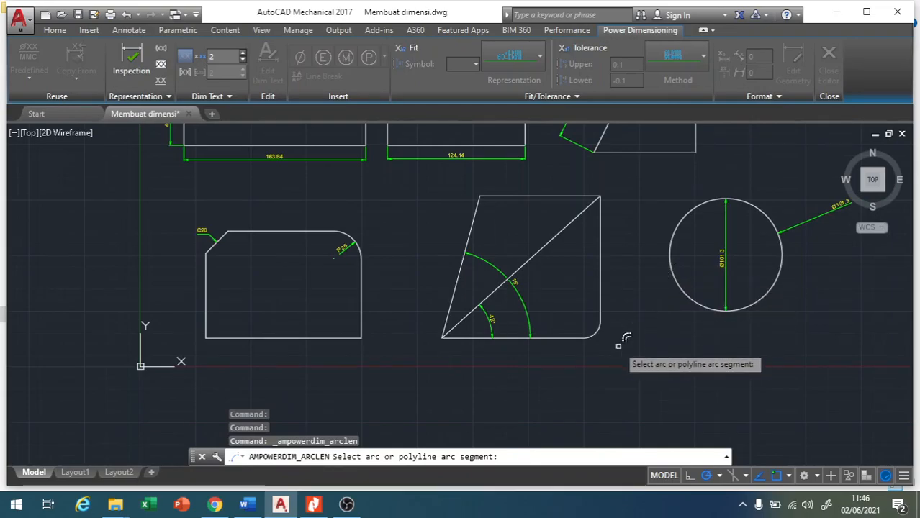
scroll(616, 345, up, 5)
click(571, 317)
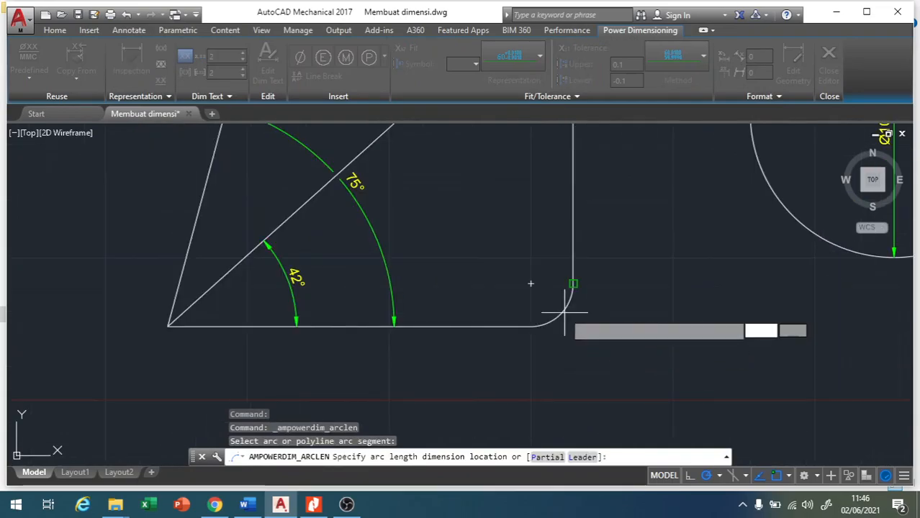
click(582, 338)
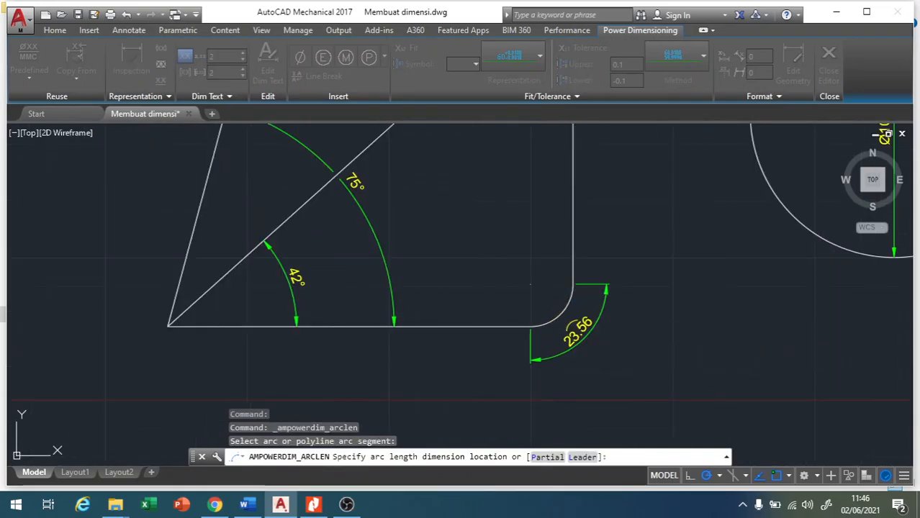
click(584, 405)
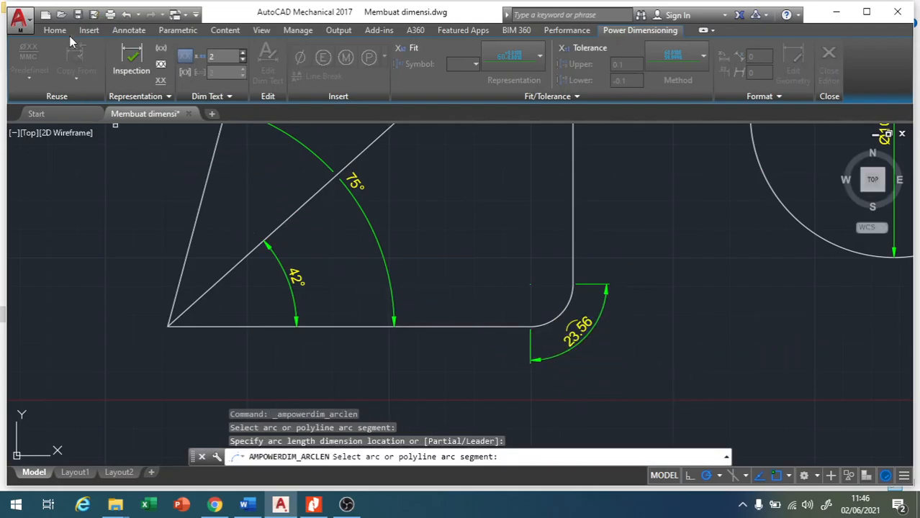
click(130, 31)
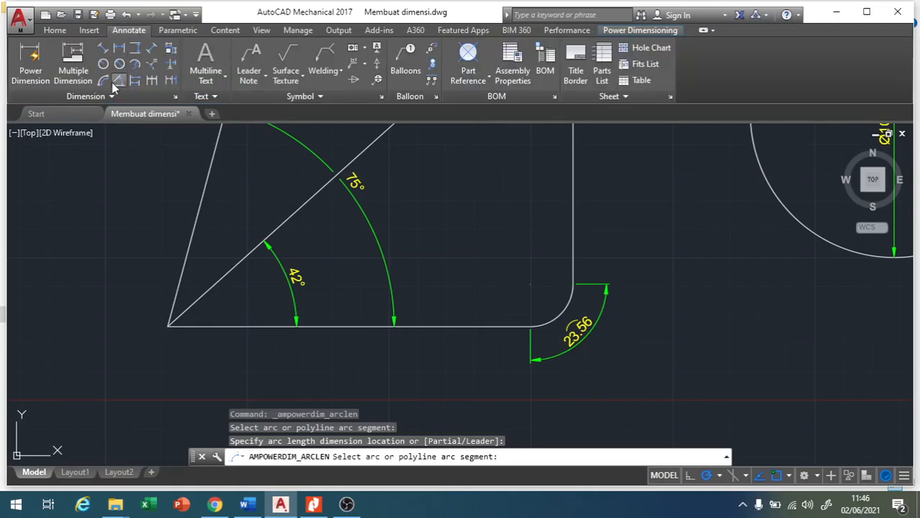
key(Escape)
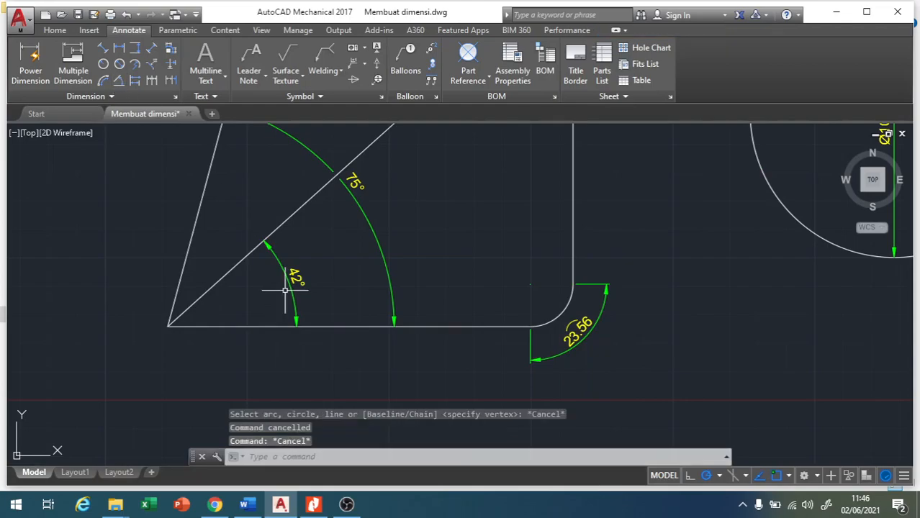
click(108, 82)
click(123, 30)
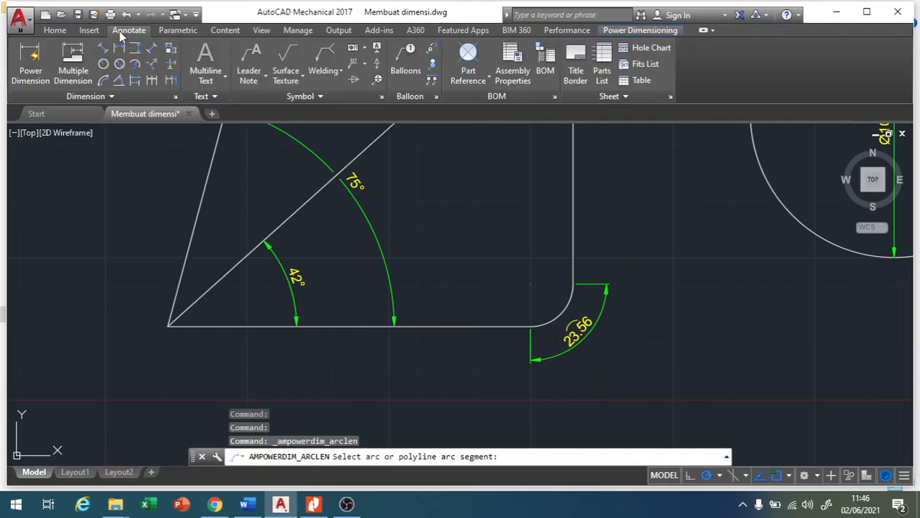
click(116, 93)
click(175, 113)
key(Escape)
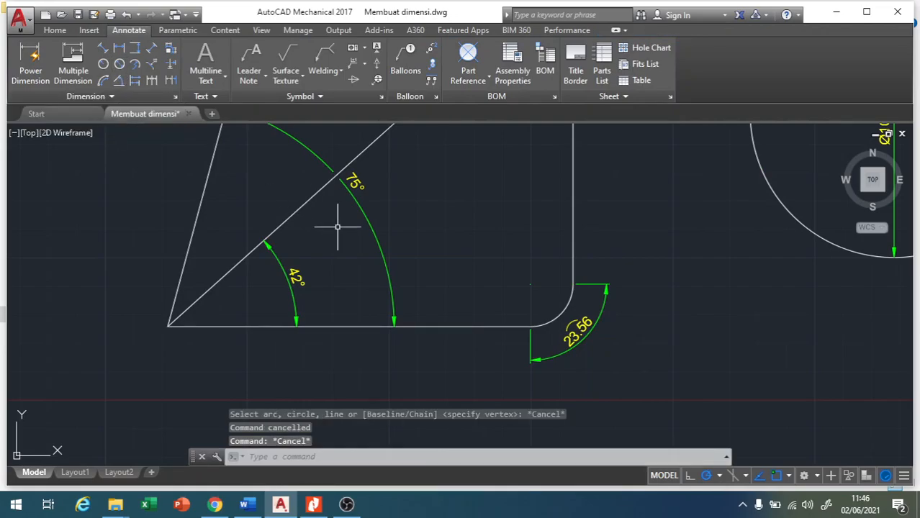
Add an angular dimension between the slanted left edge and bottom edge of the upper-right shape, placed inside the corner.
click(119, 81)
scroll(447, 272, down, 4)
scroll(451, 270, down, 2)
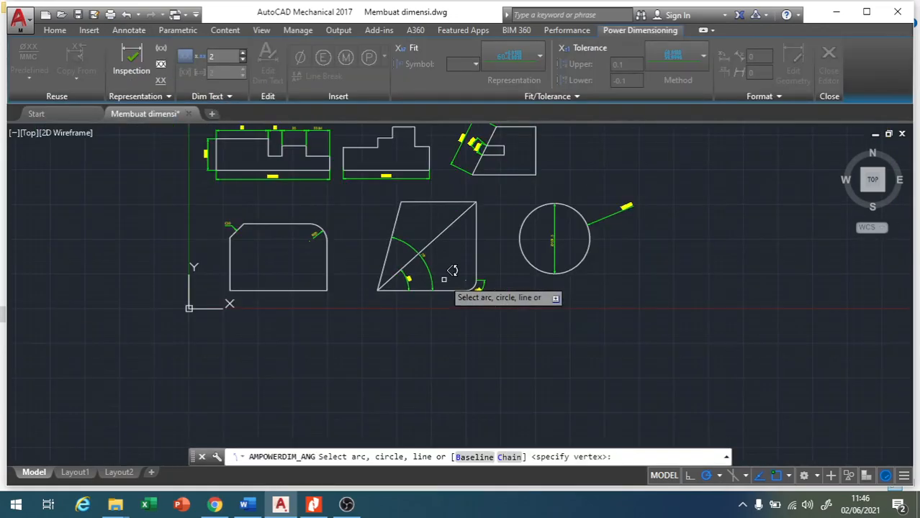
scroll(511, 177, up, 3)
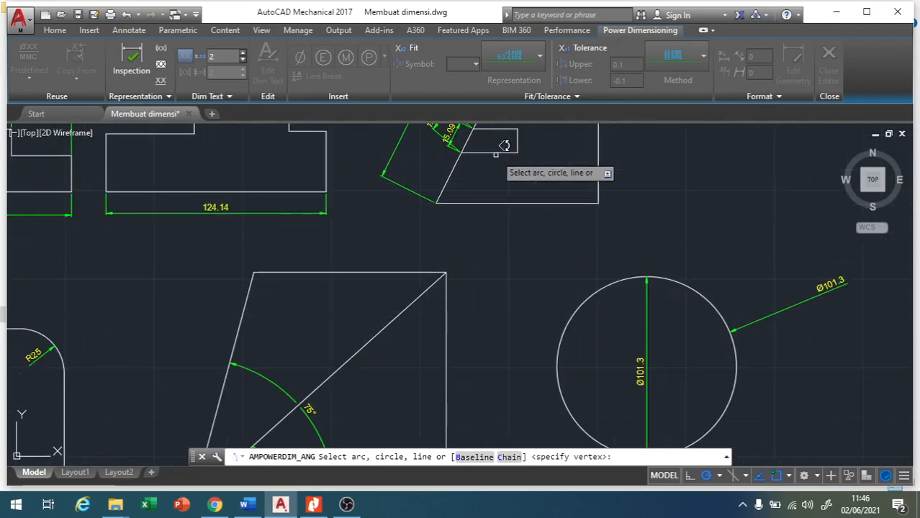
click(462, 179)
click(469, 203)
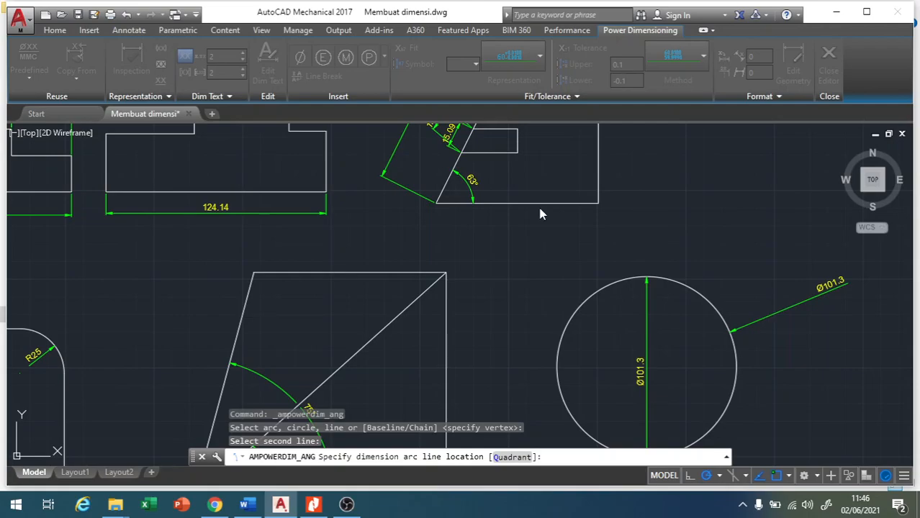
click(470, 186)
click(540, 209)
scroll(540, 231, down, 4)
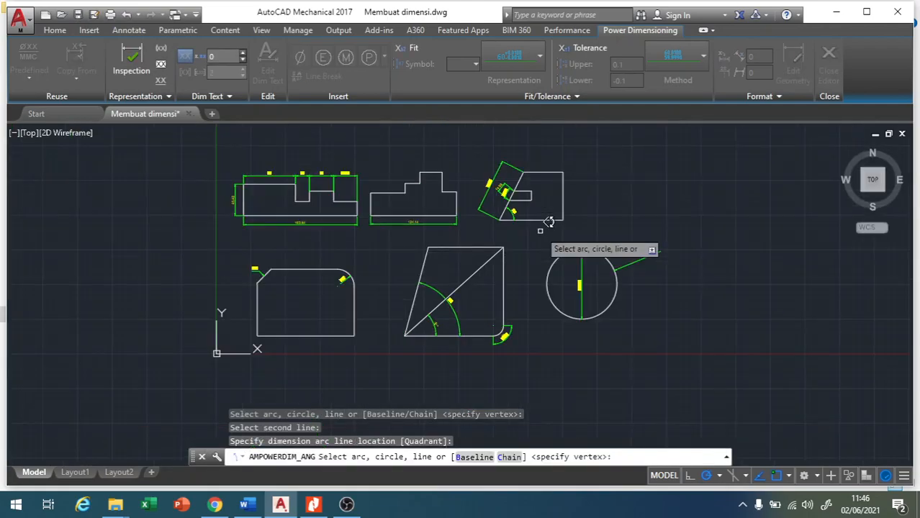
scroll(547, 225, down, 2)
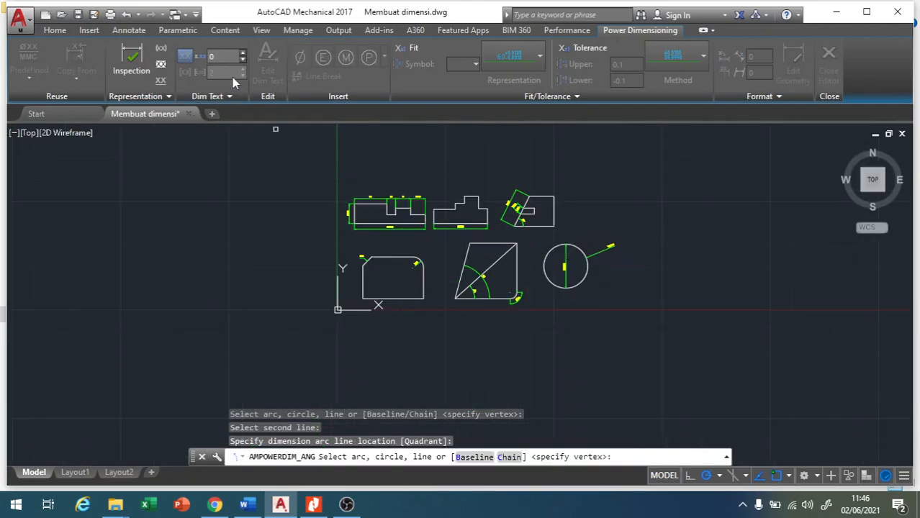
Open the dimension settings, choose AM_ISO as the base dimension style and open that style for modification.
click(129, 30)
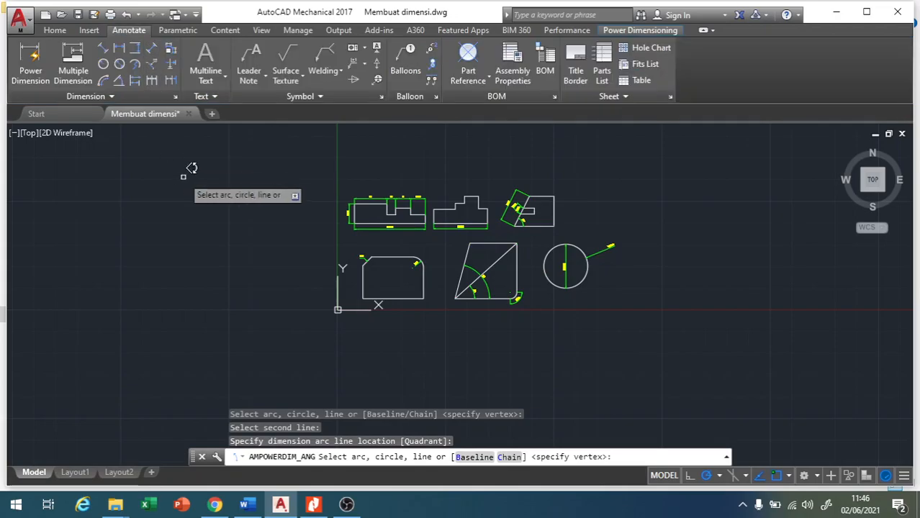
click(175, 96)
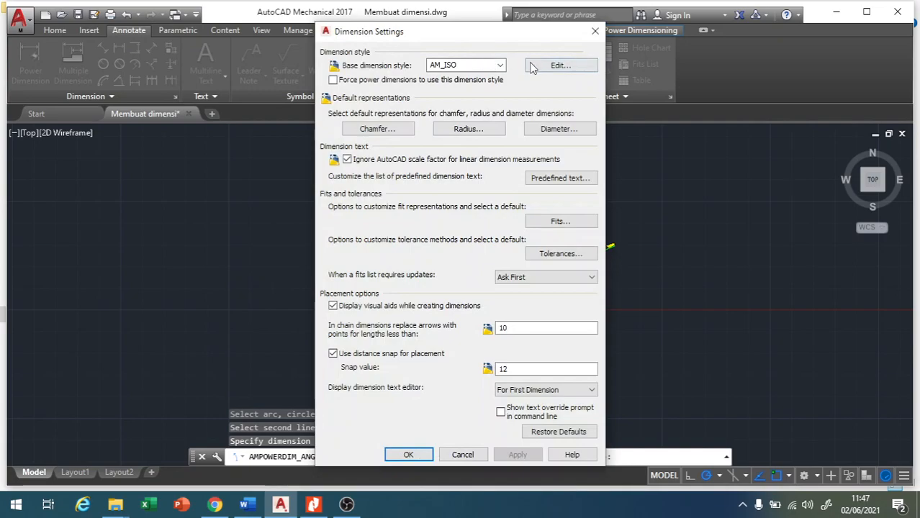
click(500, 65)
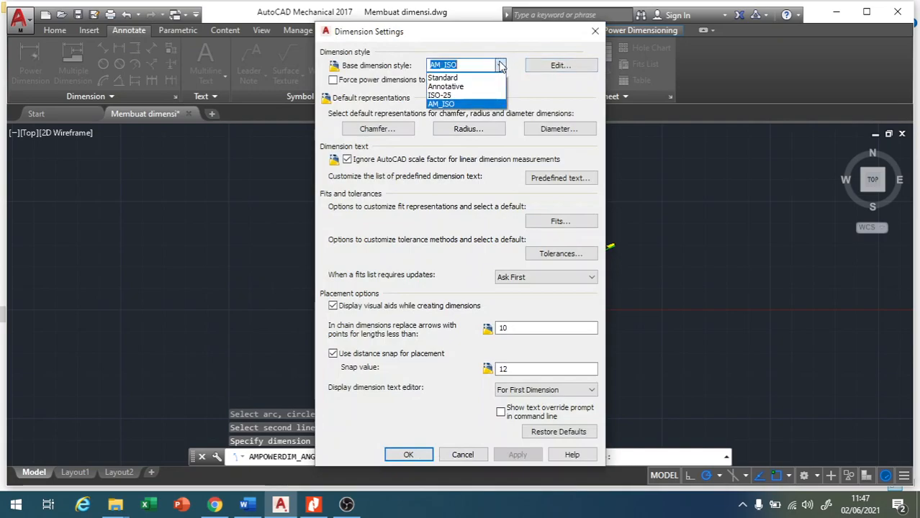
click(451, 105)
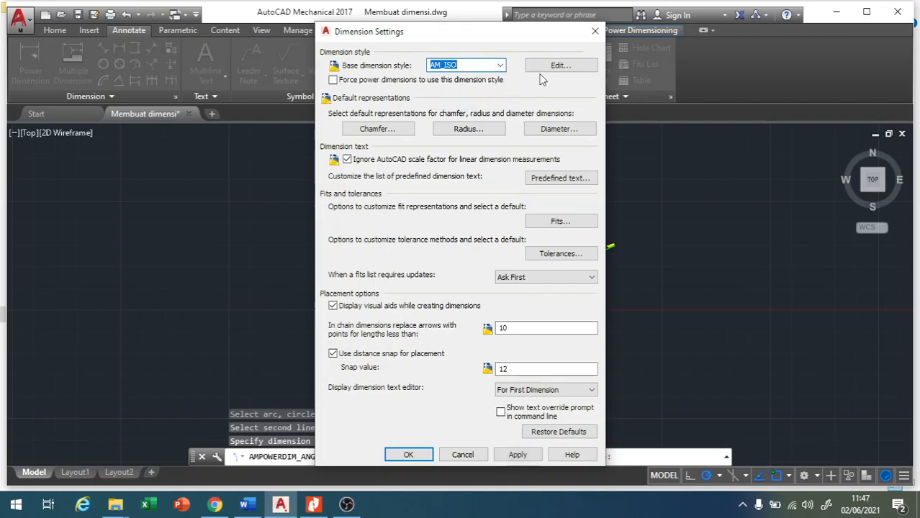
click(558, 68)
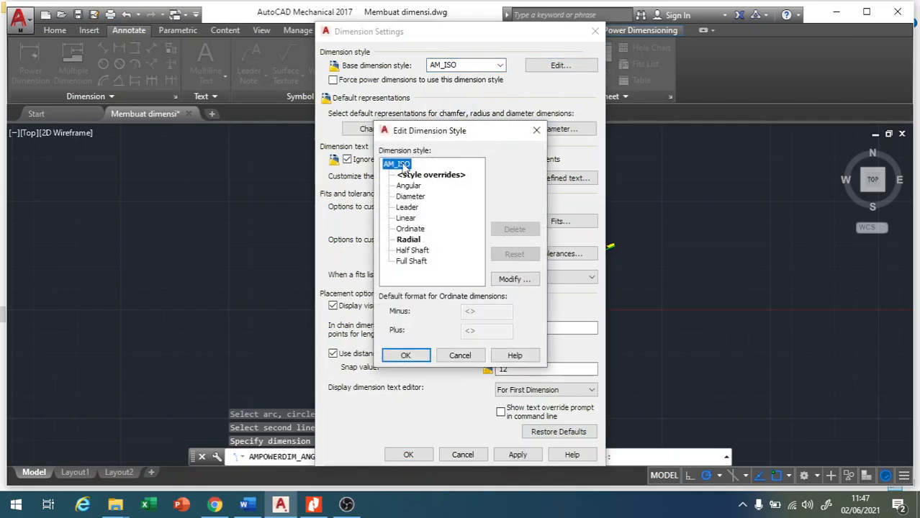
click(515, 279)
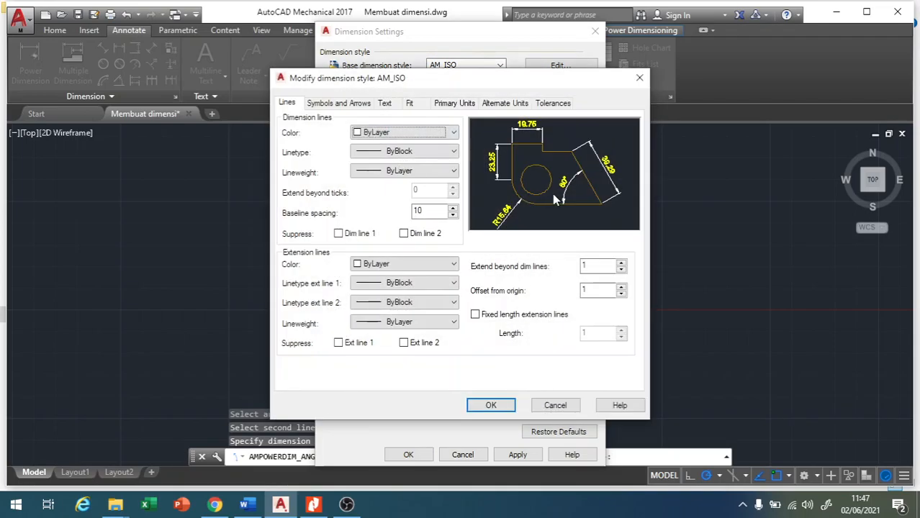
Review the AM_ISO style's arrow, text, primary unit, alternate unit and tolerance settings, and close the dimension settings.
click(325, 105)
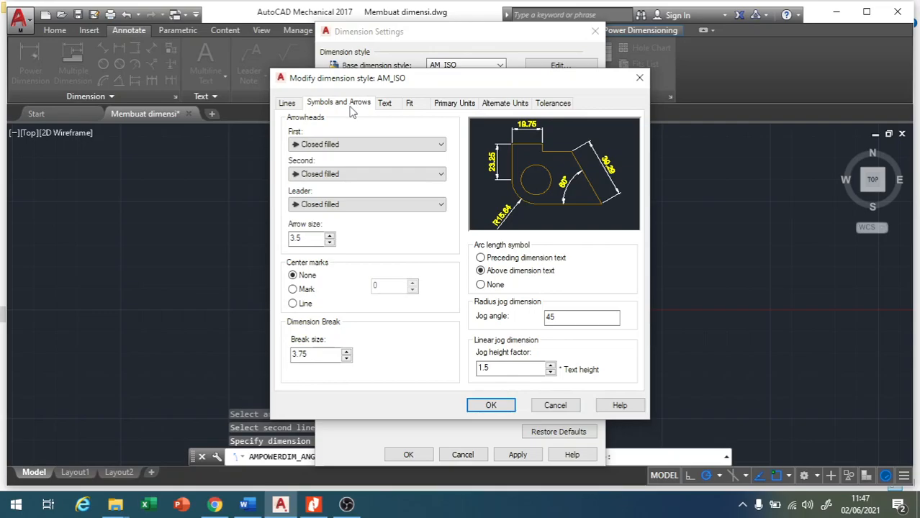
click(385, 105)
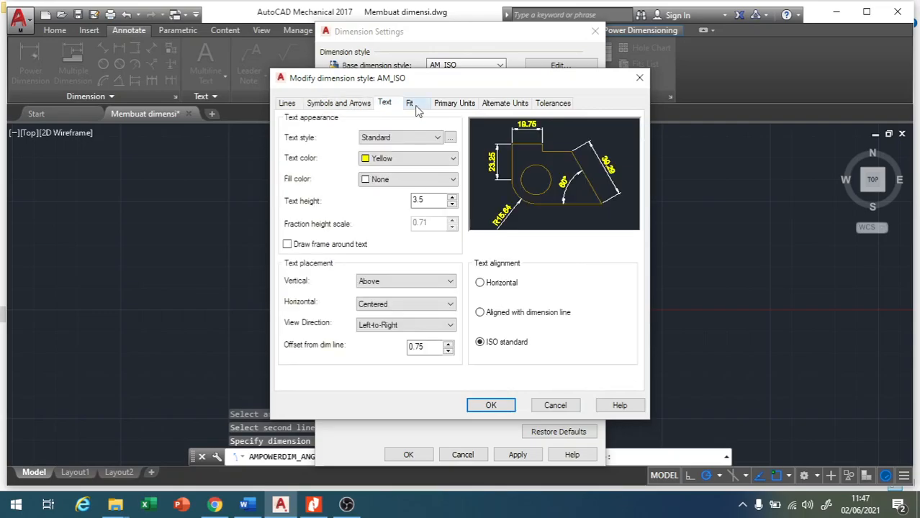
click(452, 104)
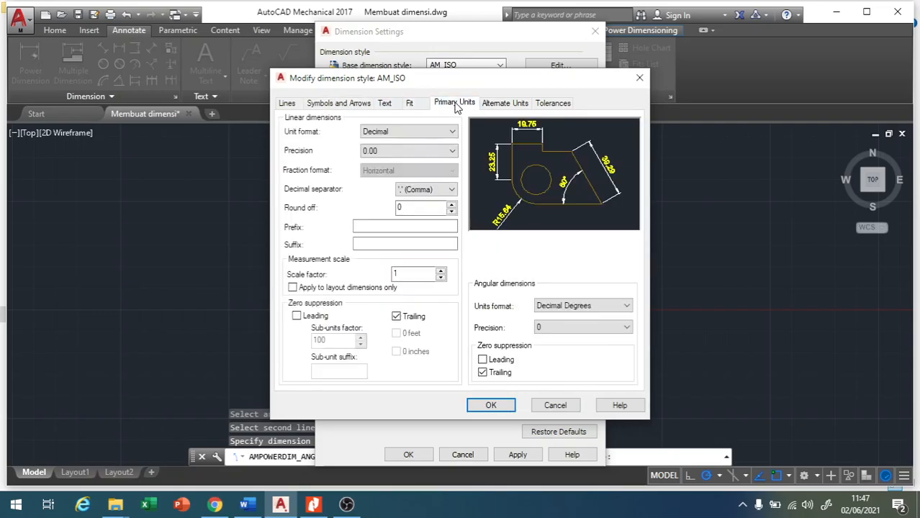
click(492, 107)
click(557, 108)
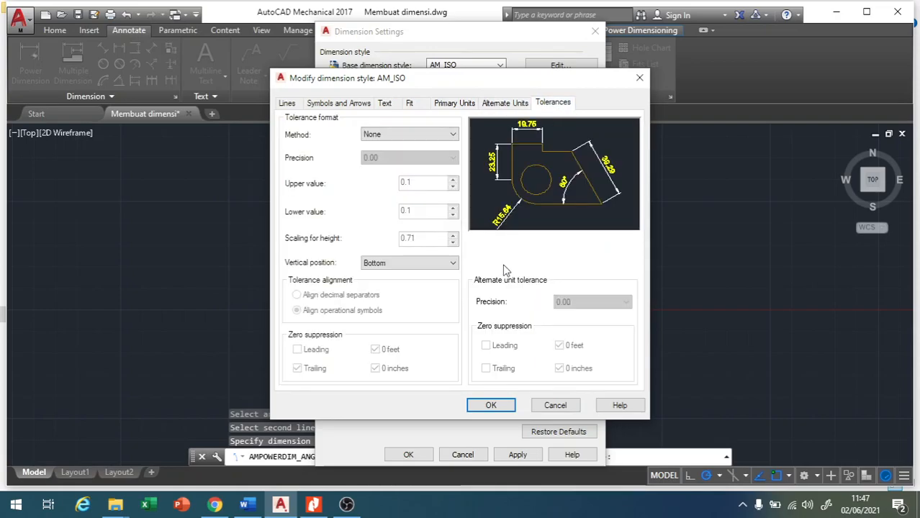
click(490, 405)
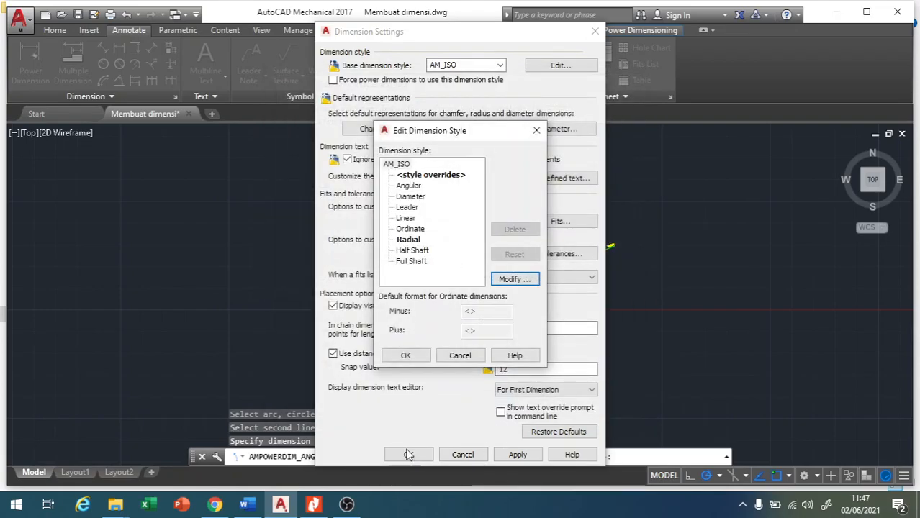
click(405, 356)
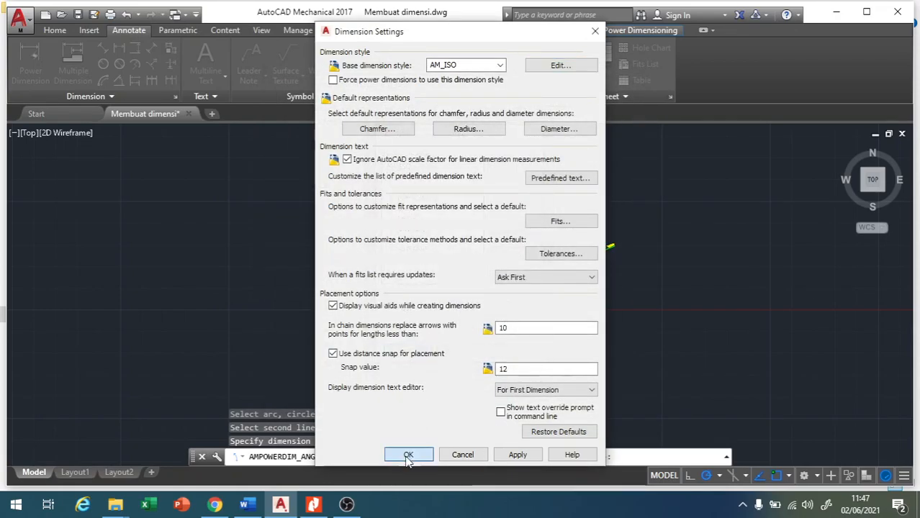
click(408, 454)
scroll(556, 208, up, 2)
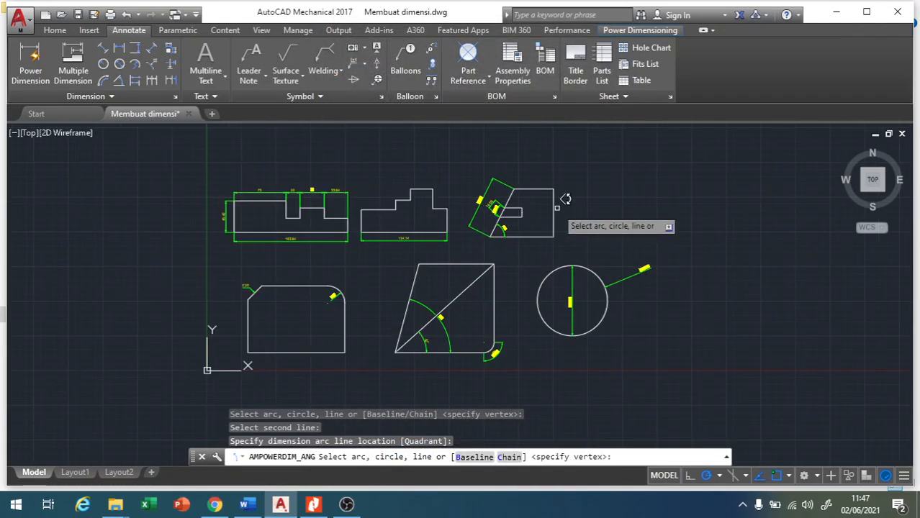